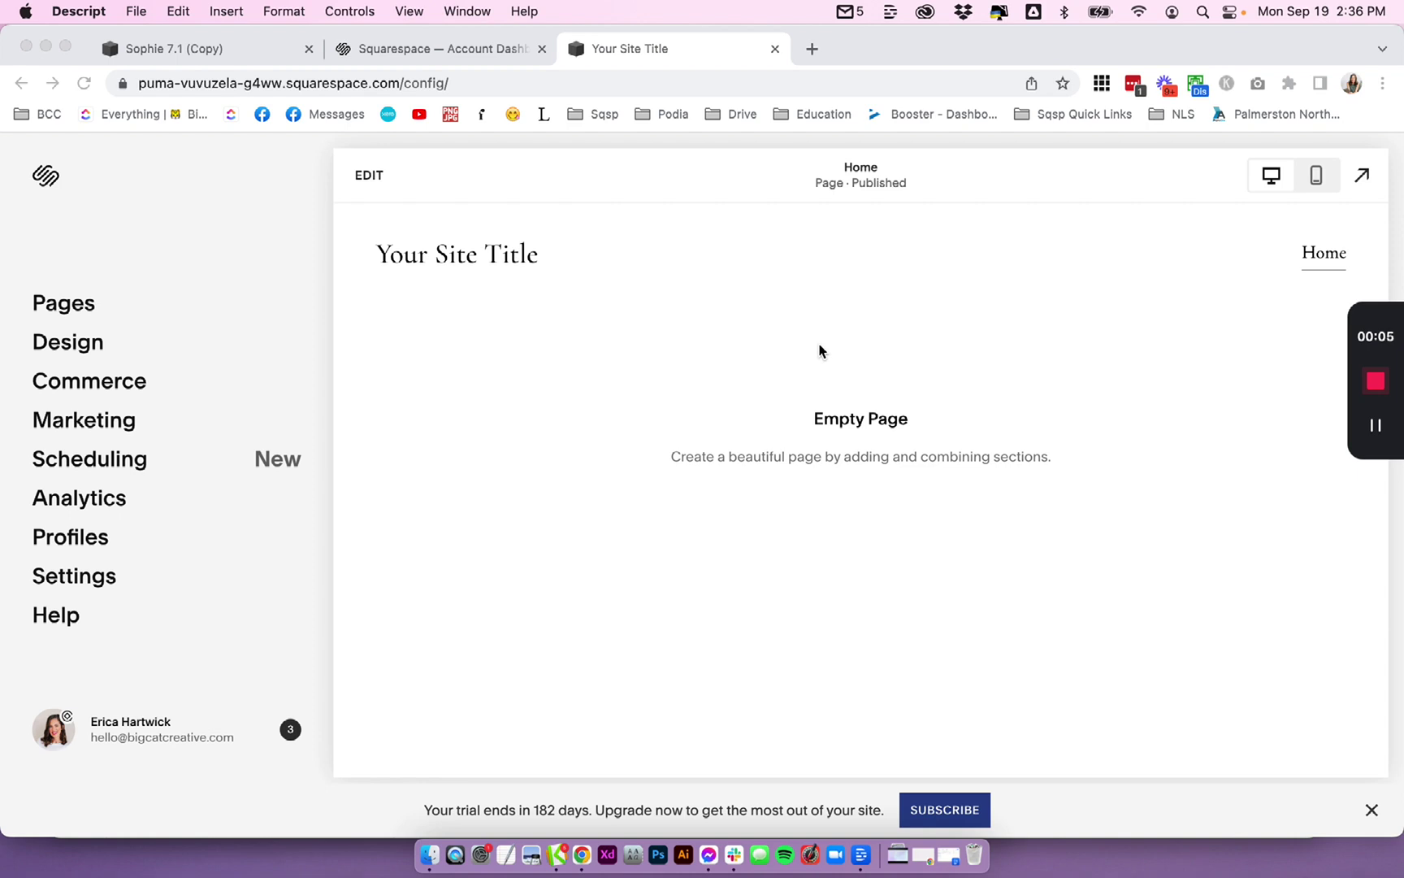
- Bring the Squarespace site dashboard window into focus
click(189, 241)
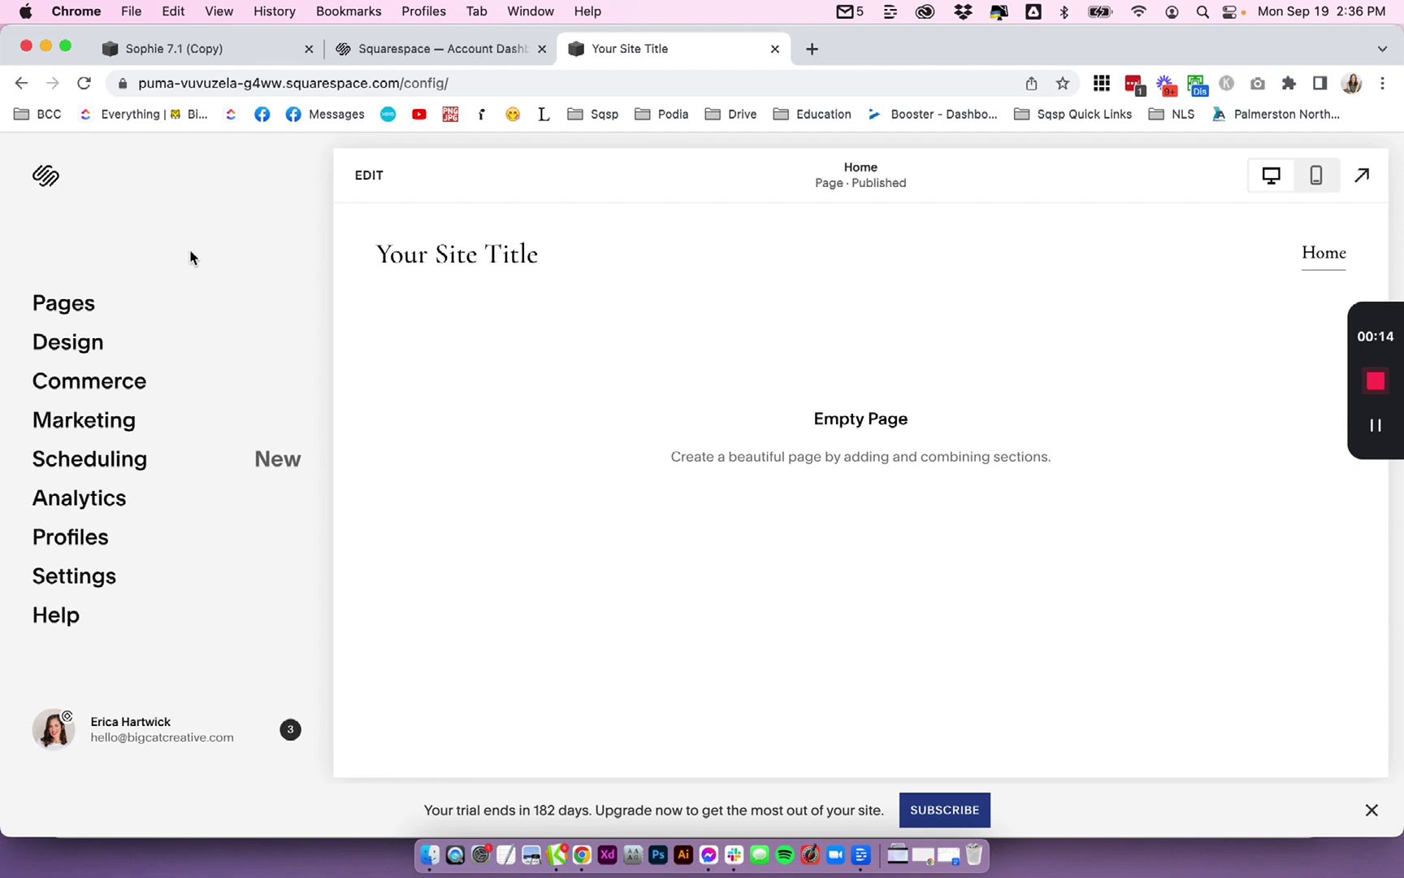
- Rename the built-in domain's Site ID to template-name and confirm the URL change
click(118, 579)
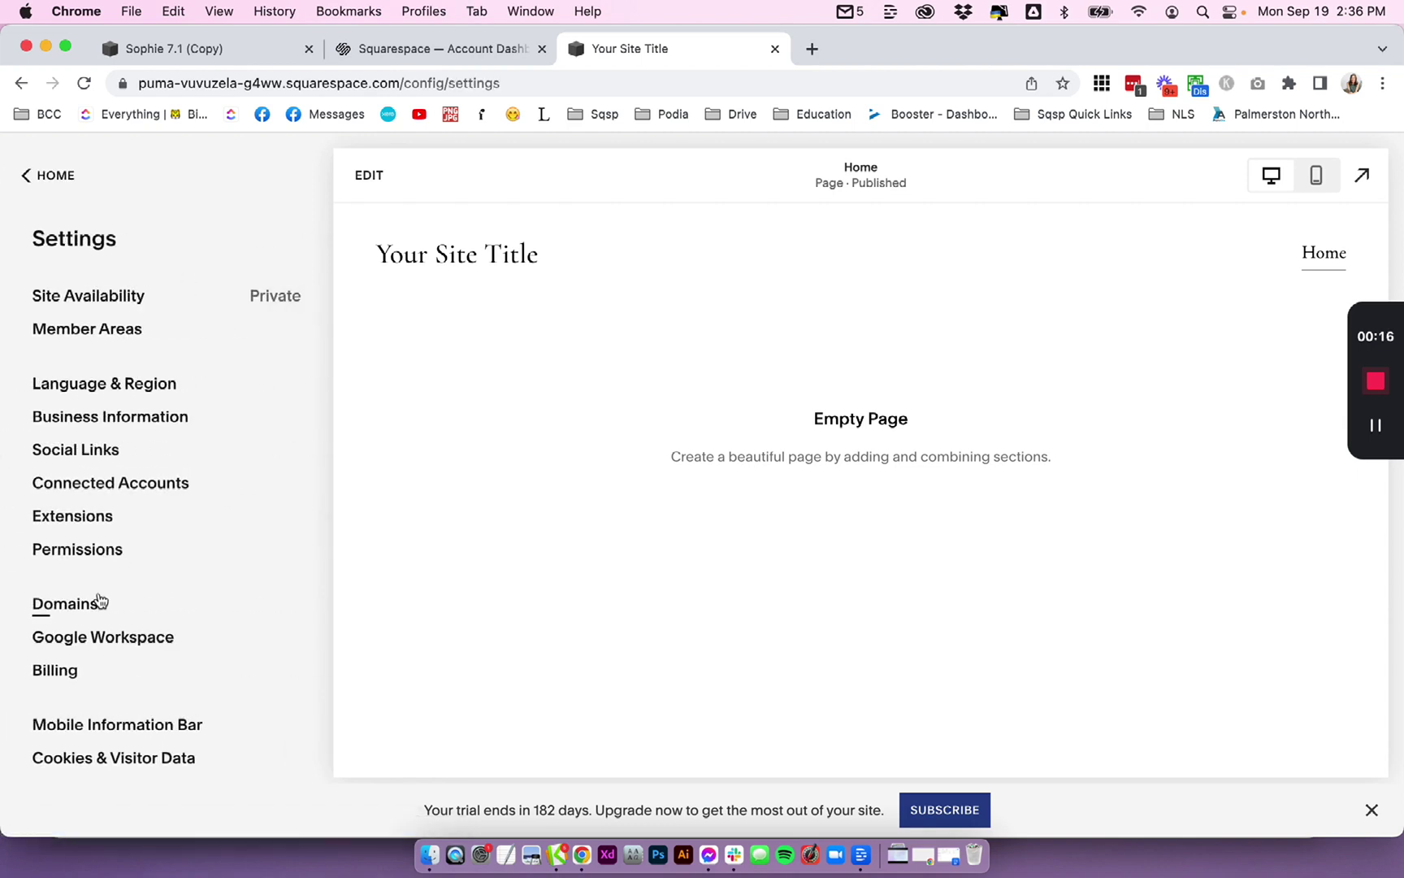
click(93, 604)
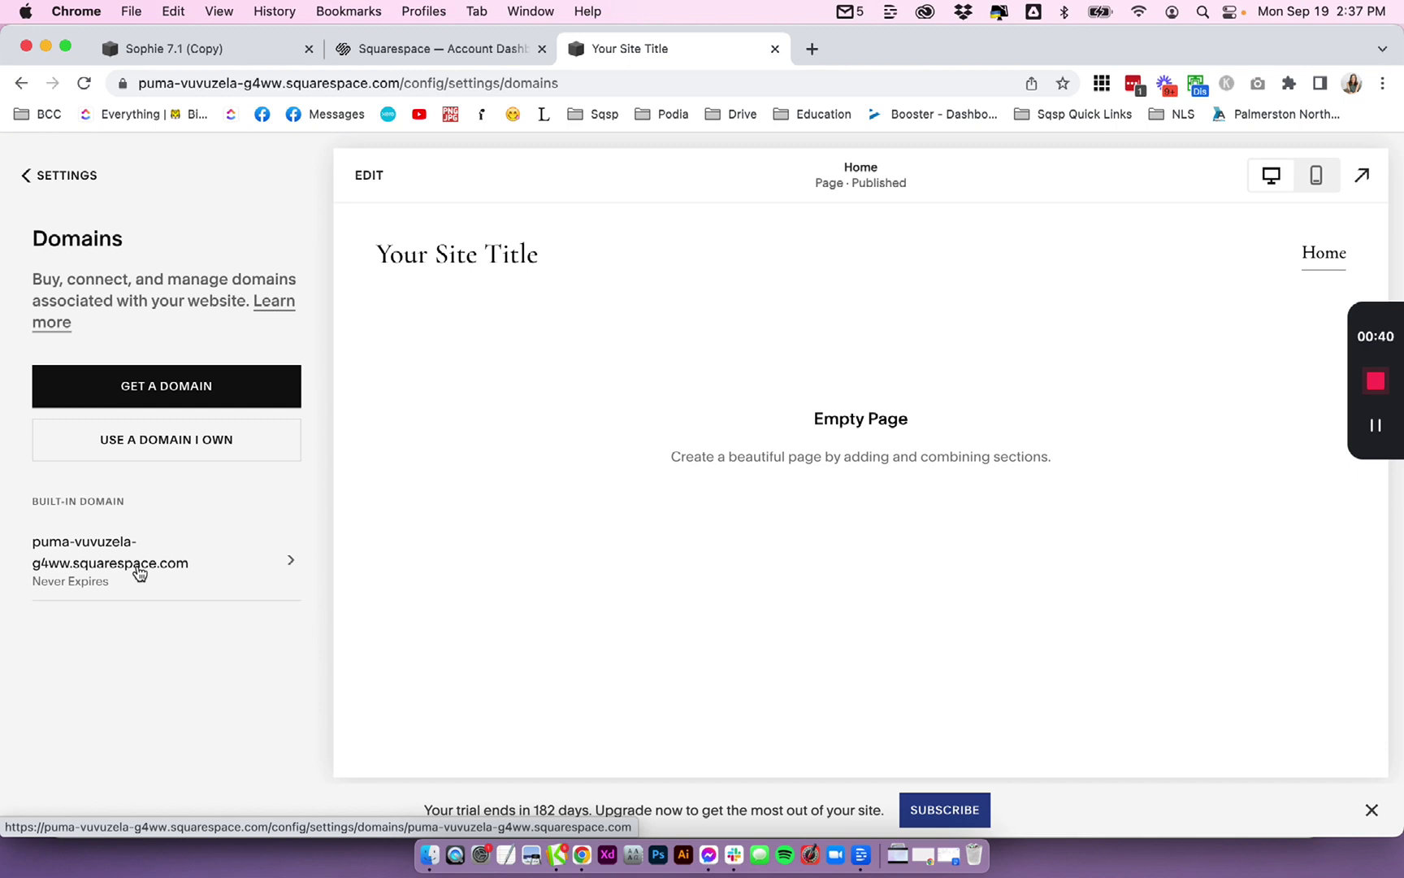
click(138, 569)
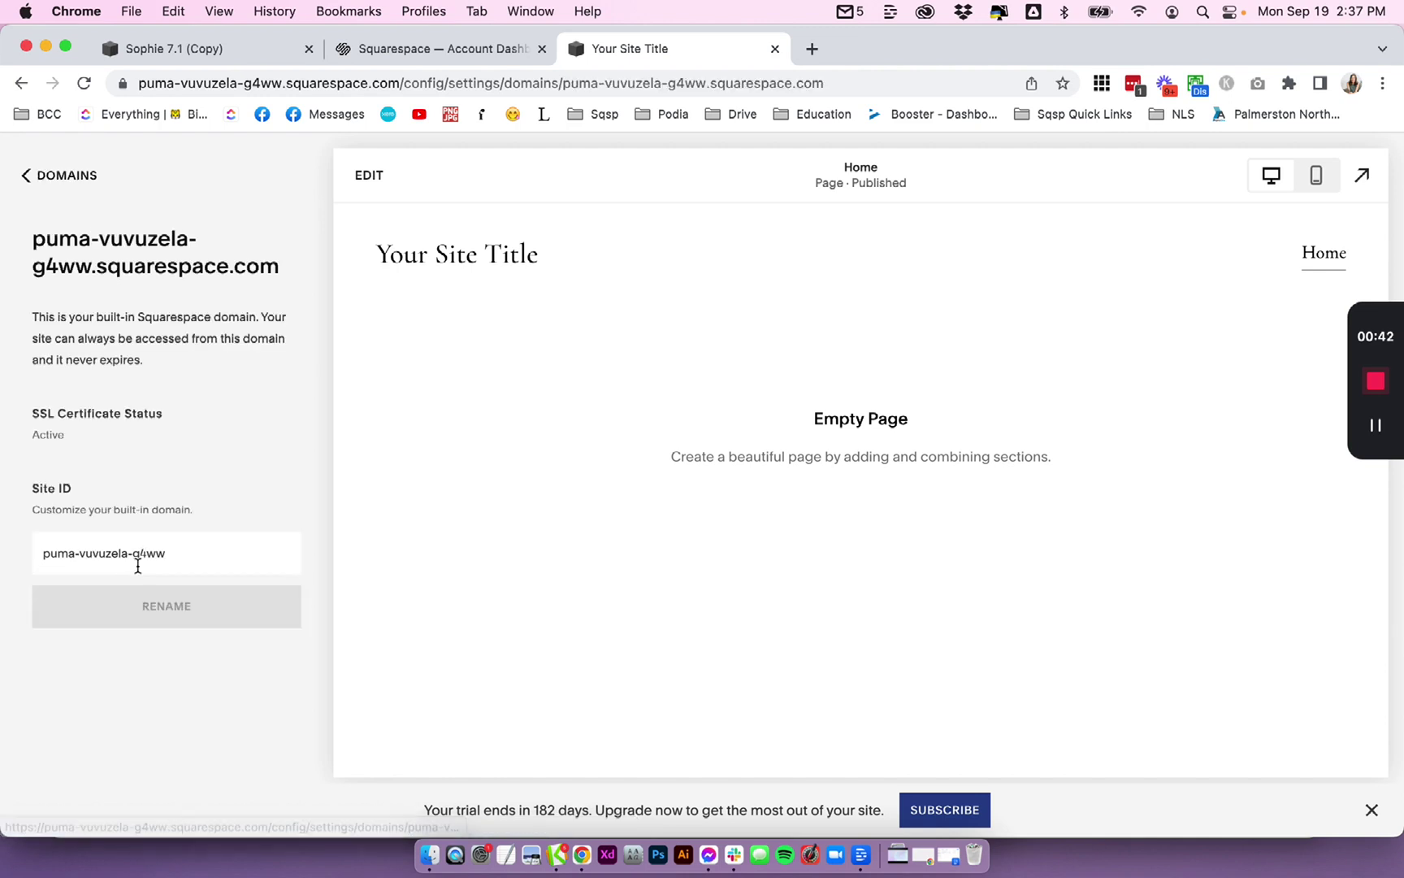
triple_click(139, 561)
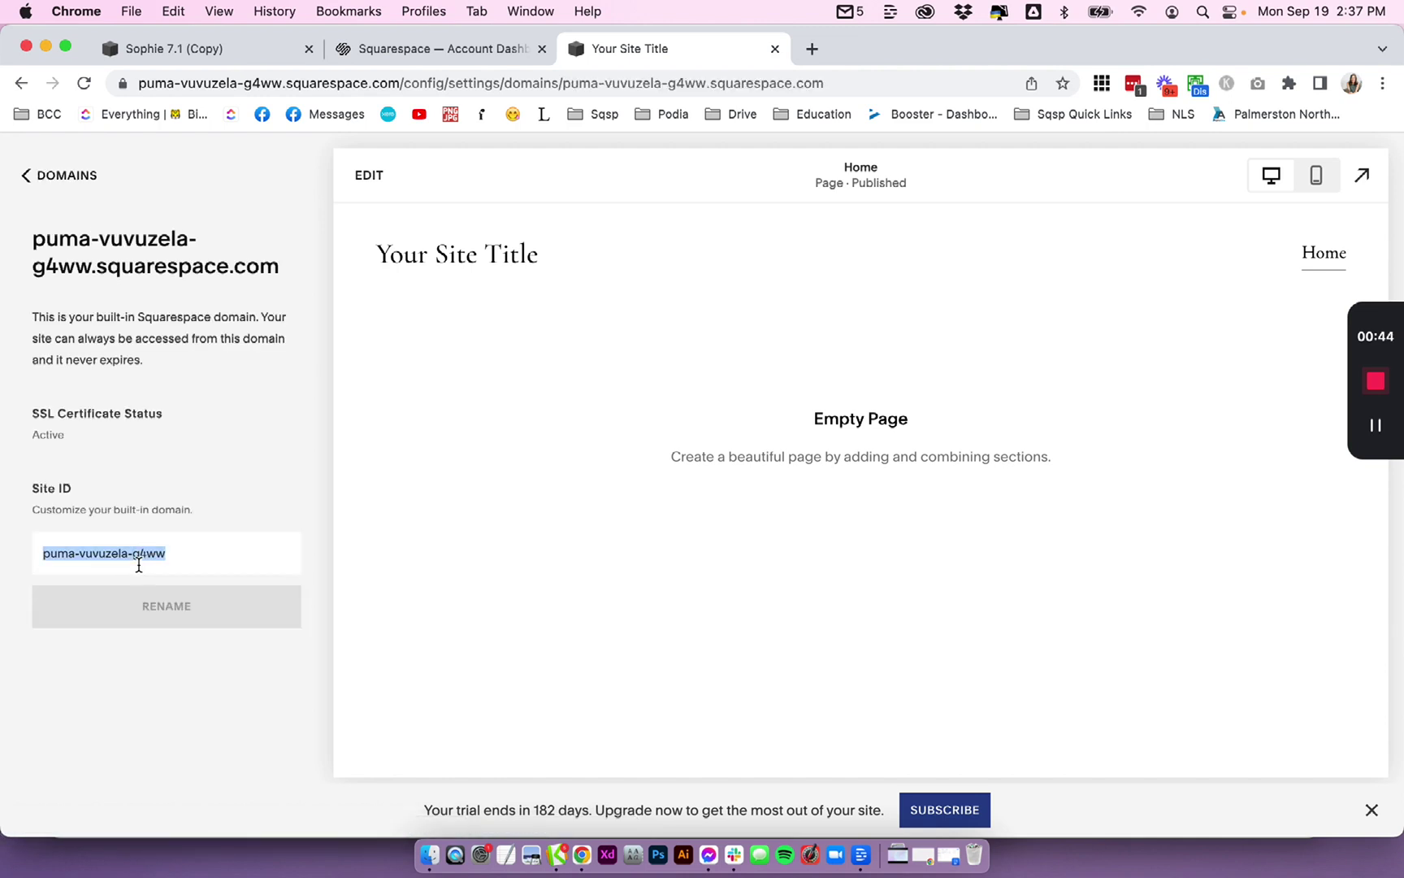
text(template-name)
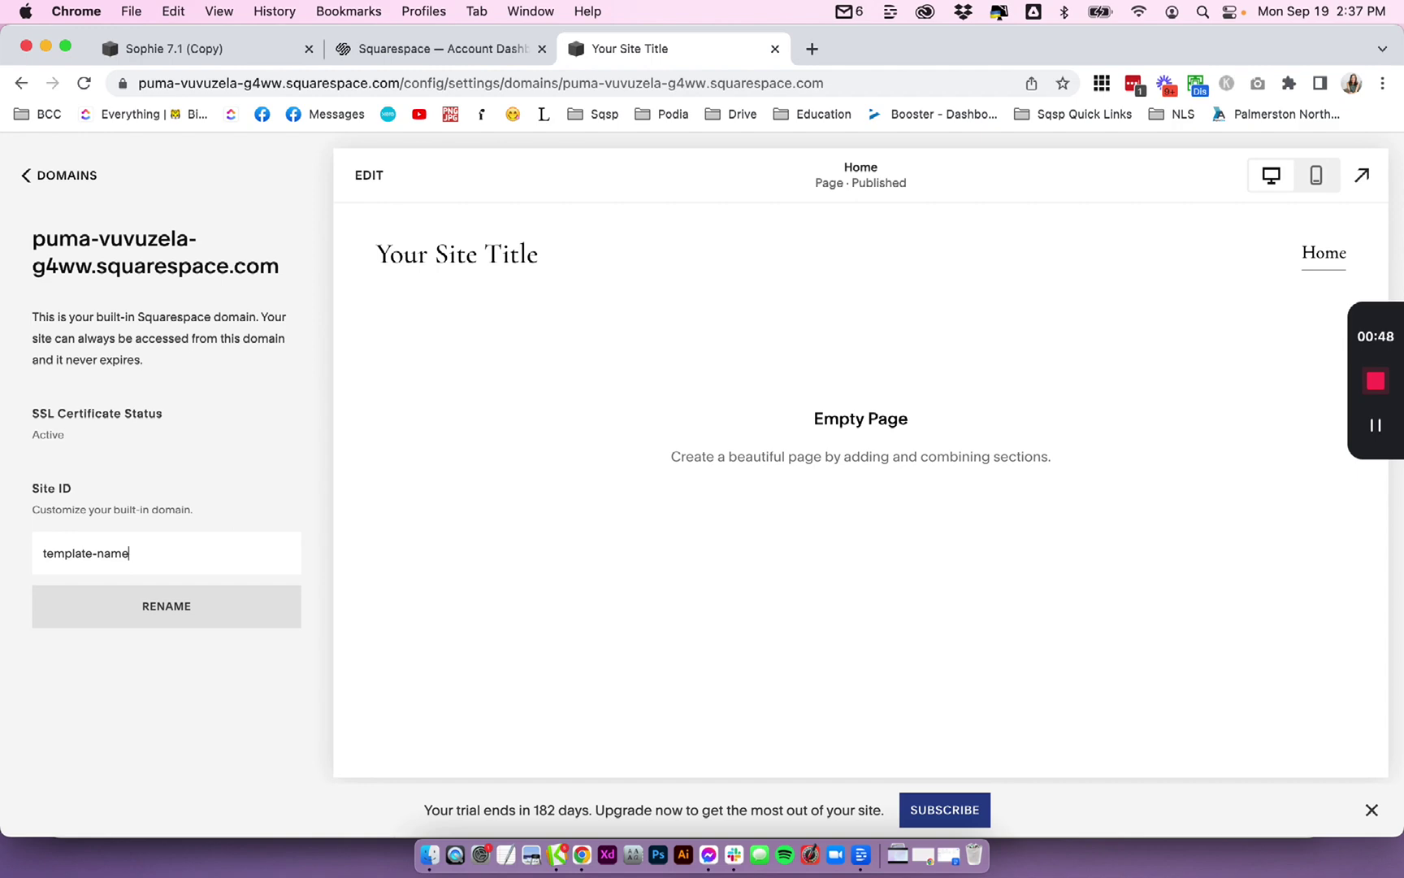
click(91, 610)
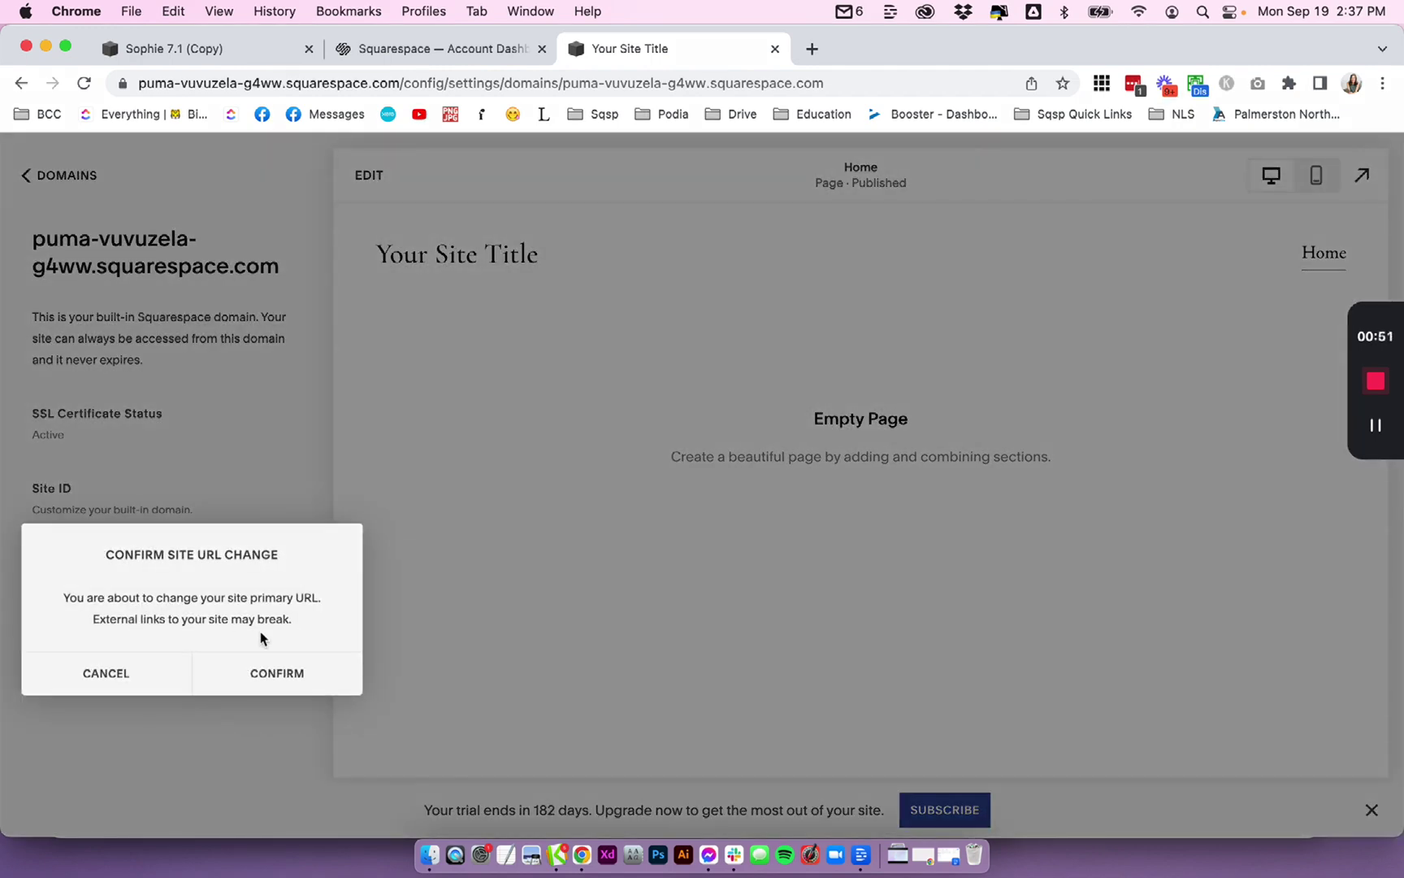
click(269, 672)
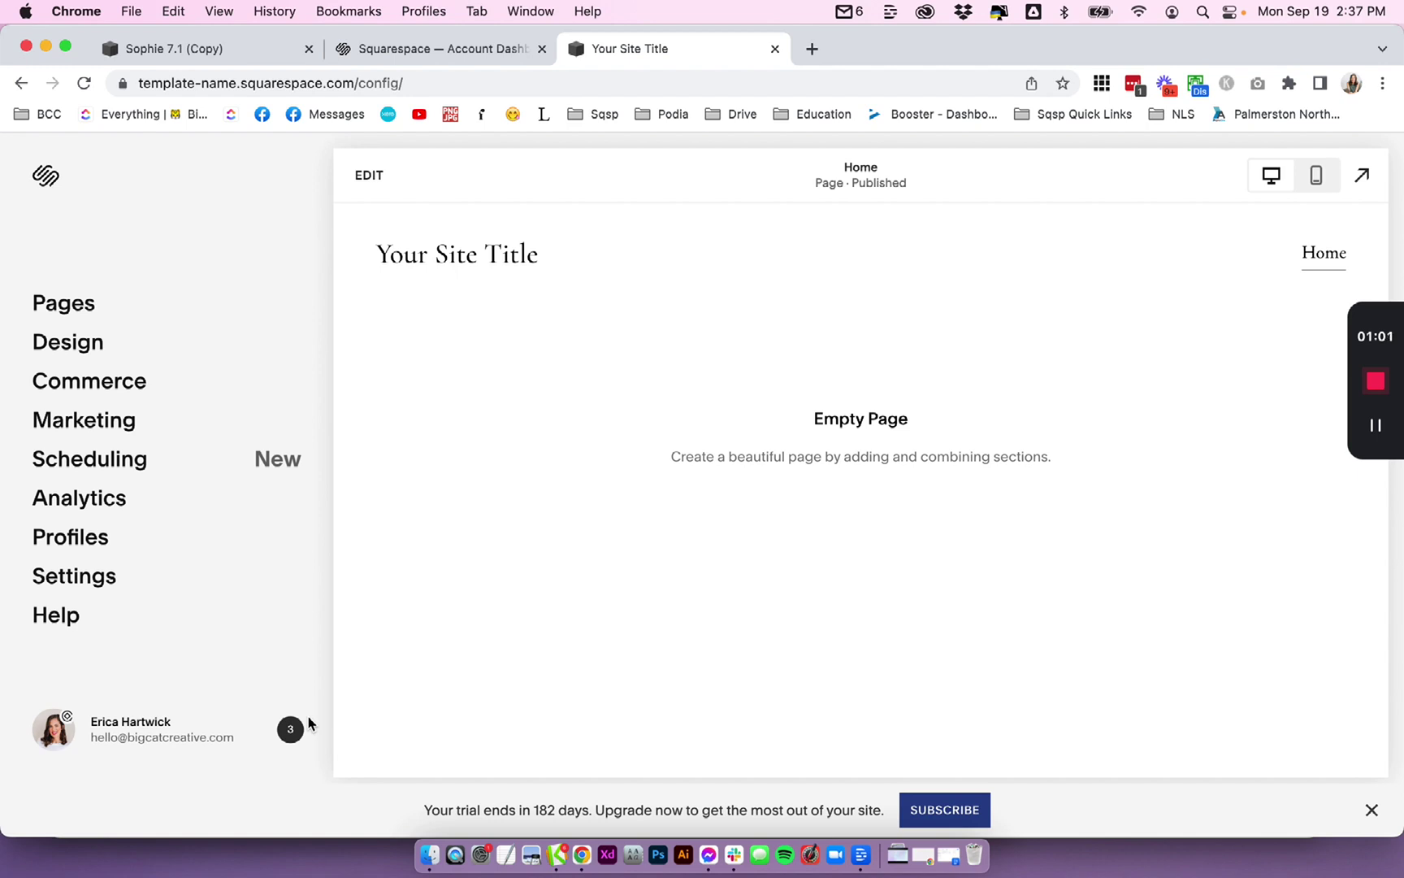
- Hide the bookmarks bar and select the new template-name.squarespace.com address
key(super+shift+b)
click(145, 90)
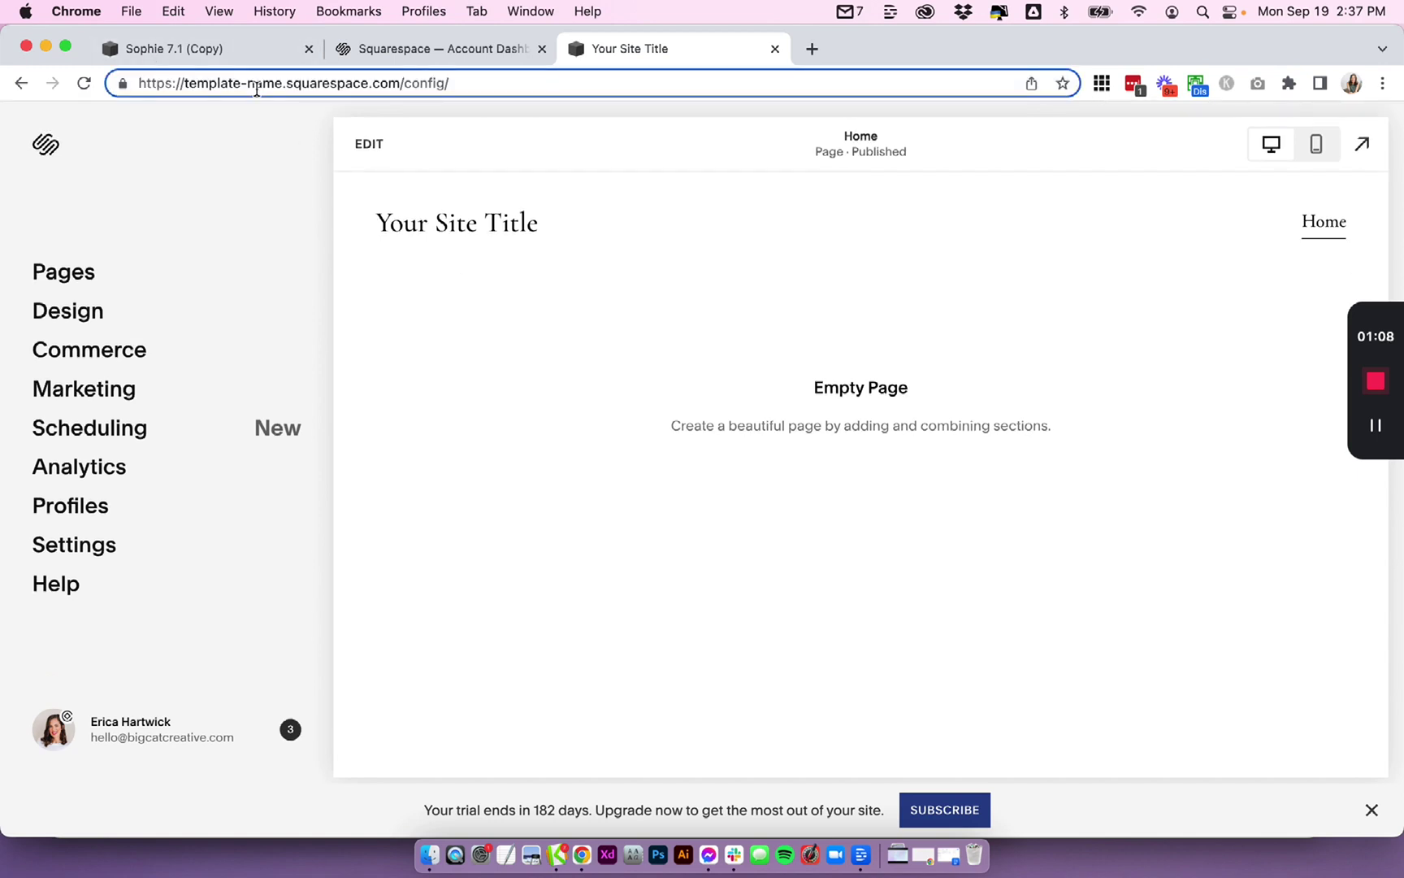
double_click(232, 84)
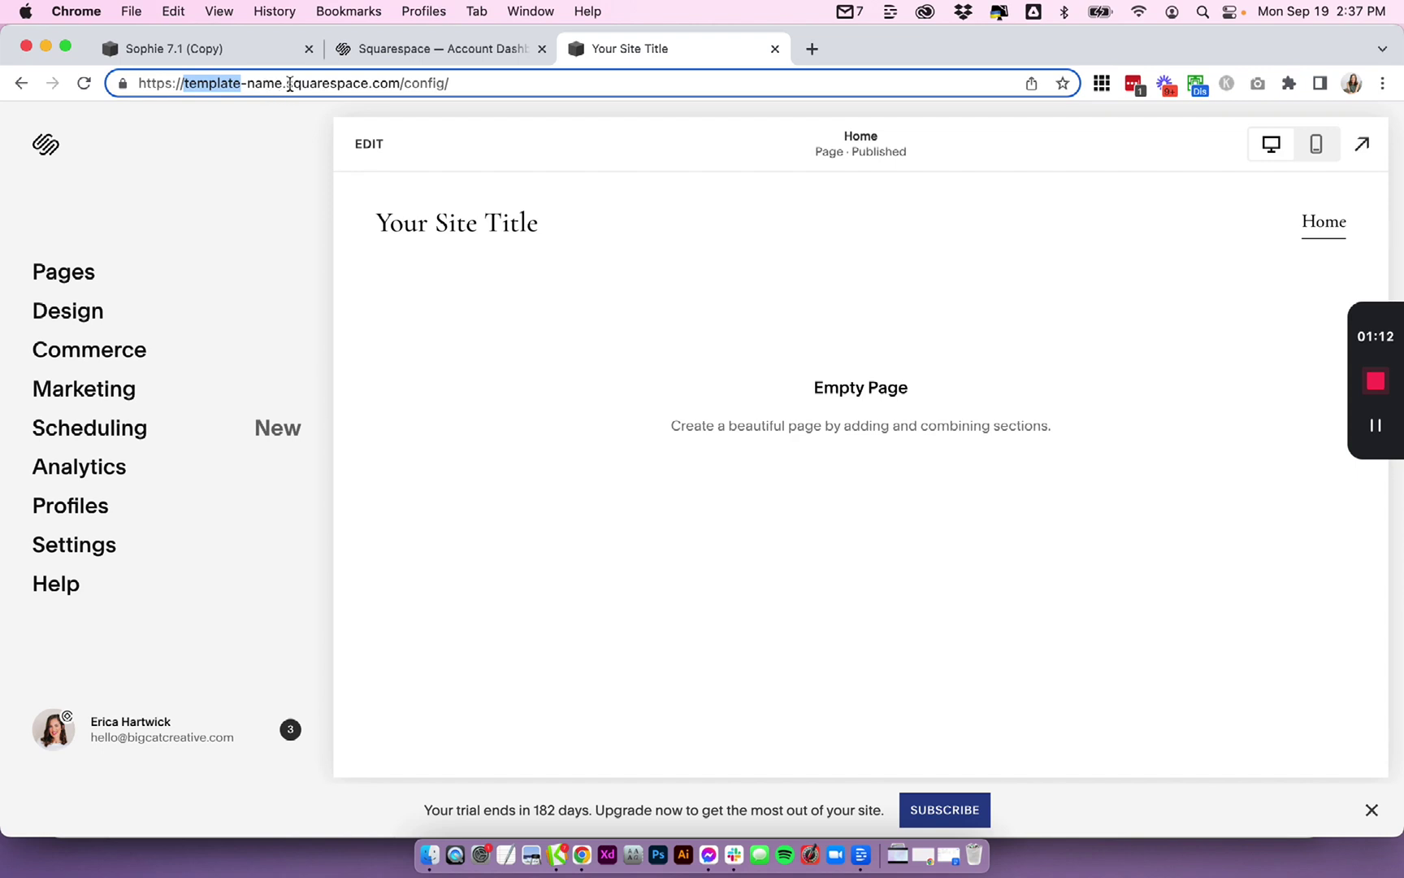
drag(402, 83, 131, 87)
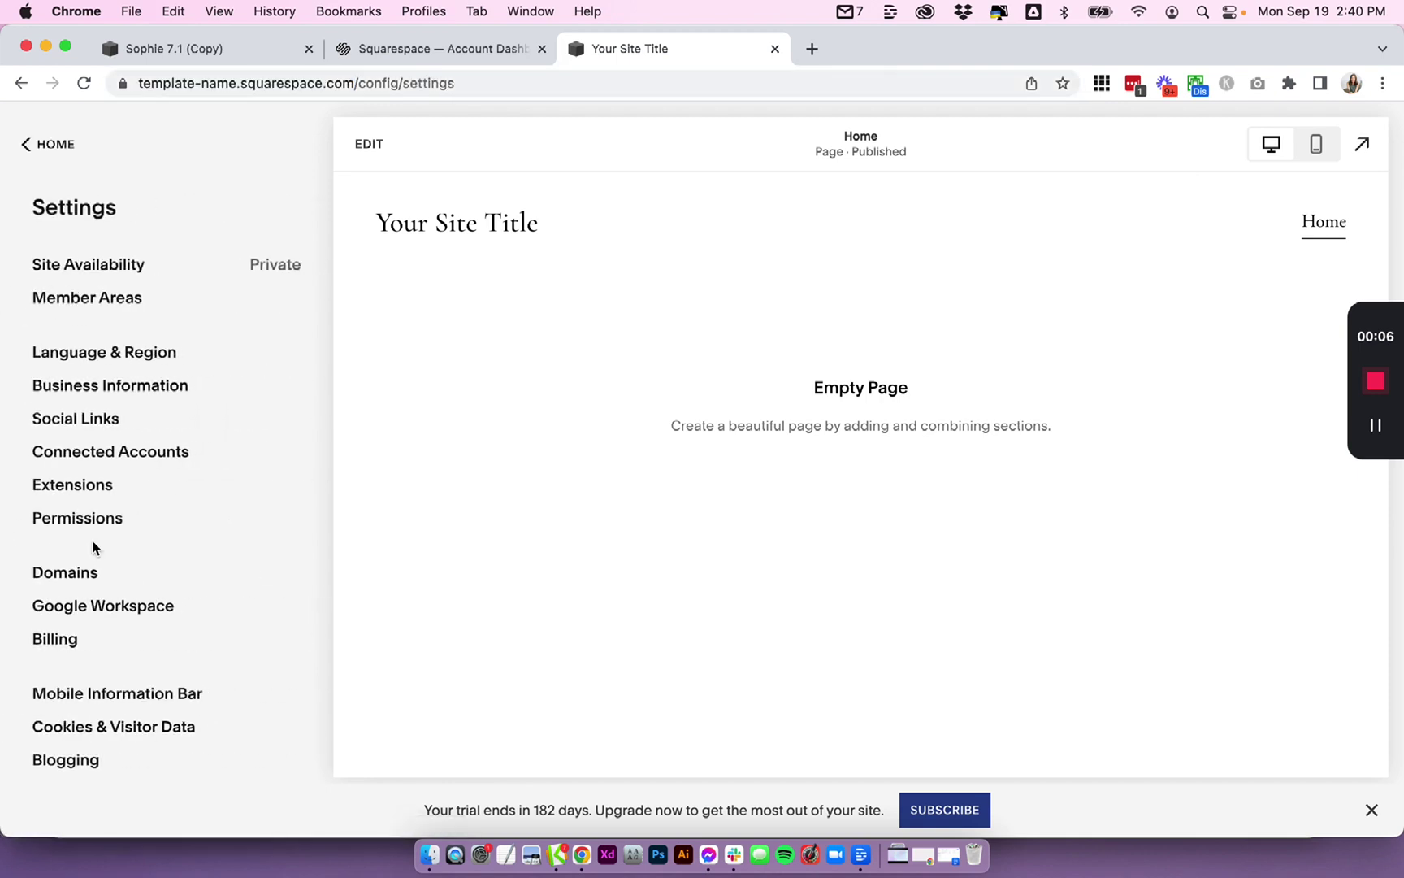
- Set Site Availability to Password Protected with a new site password, then return to Settings
click(95, 272)
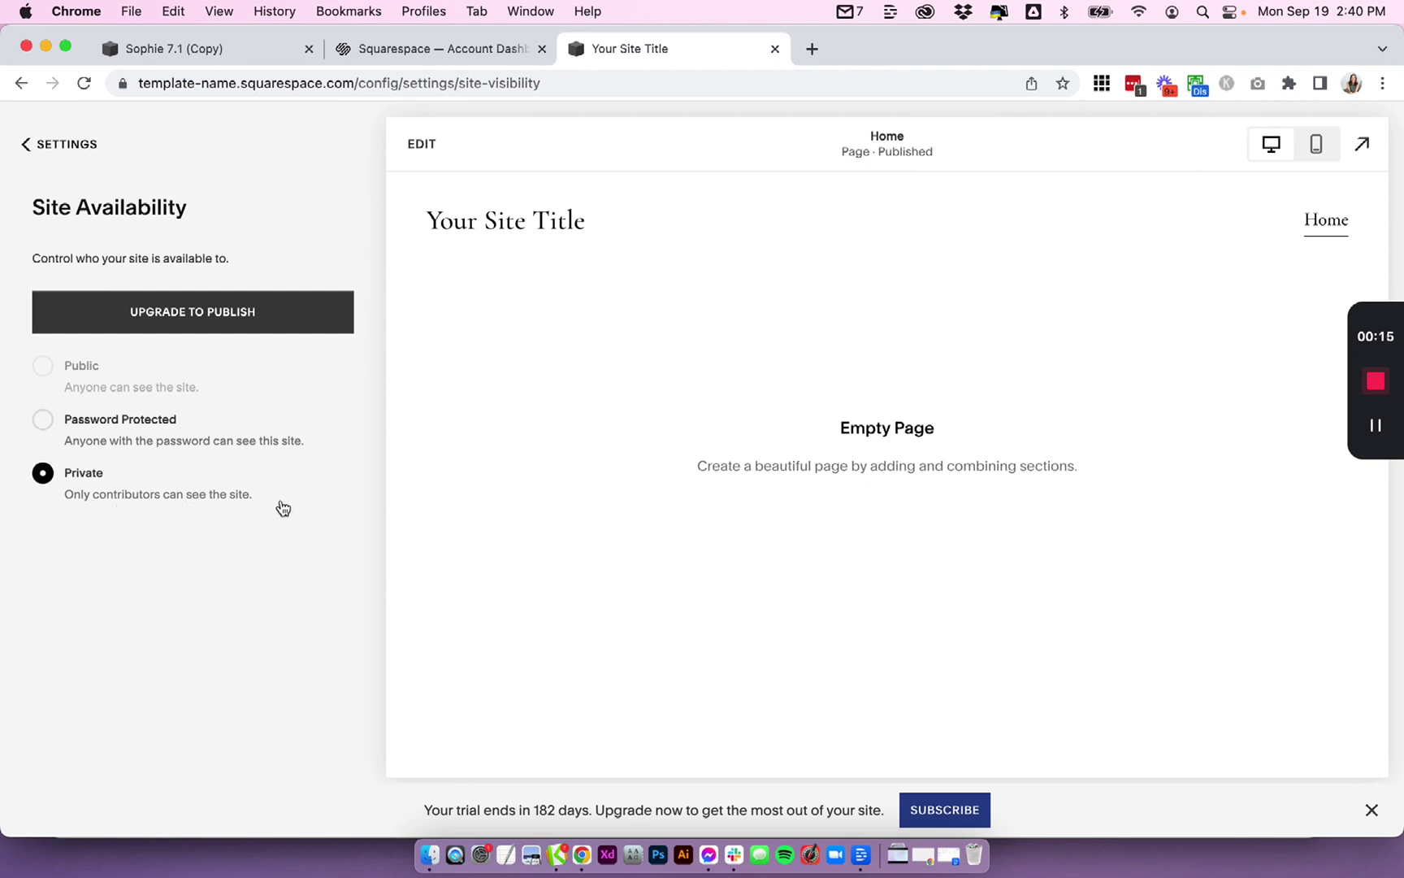
click(108, 442)
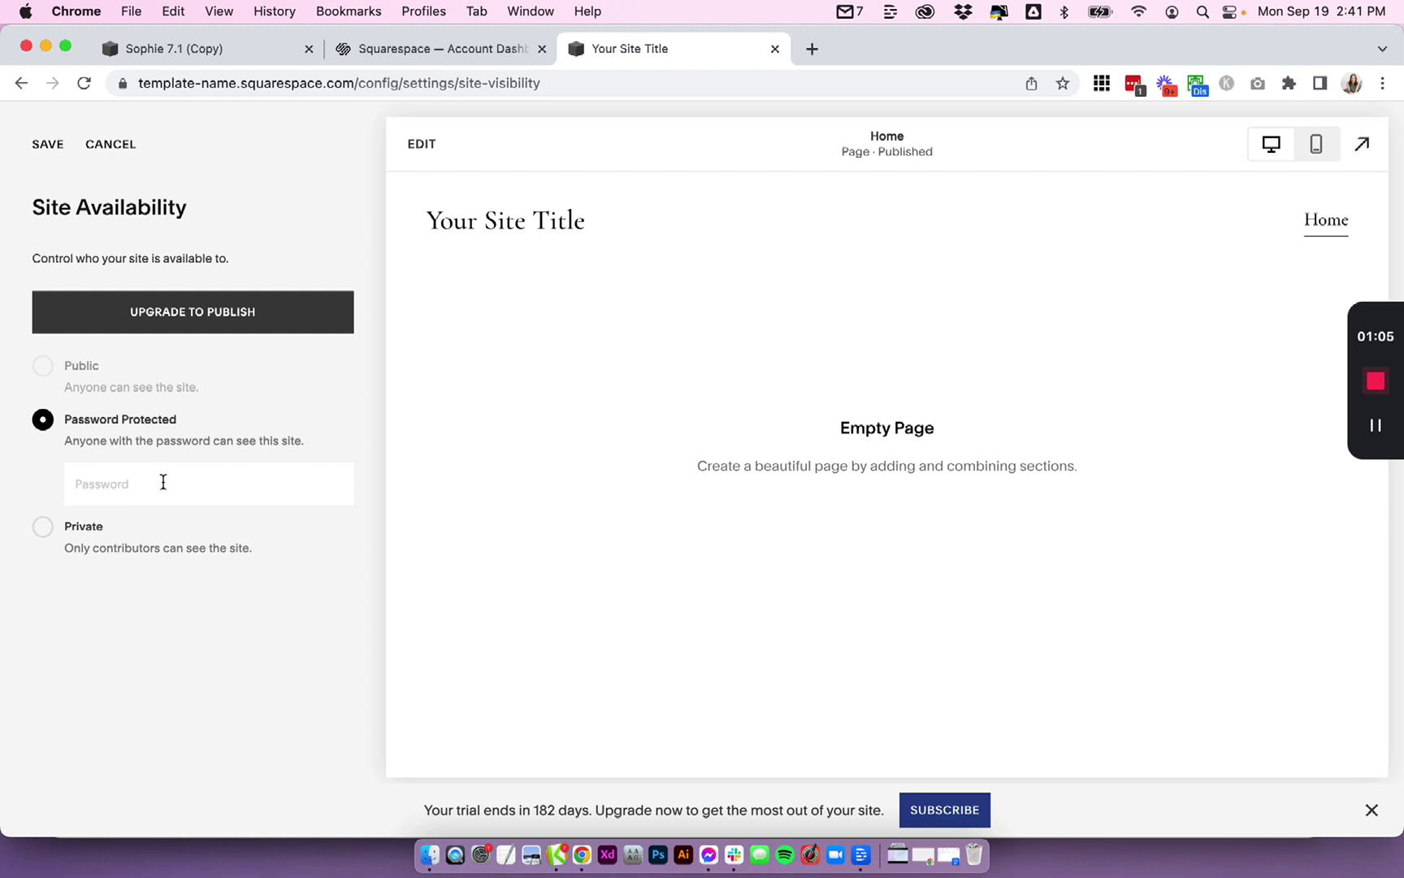
text(1234)
click(50, 146)
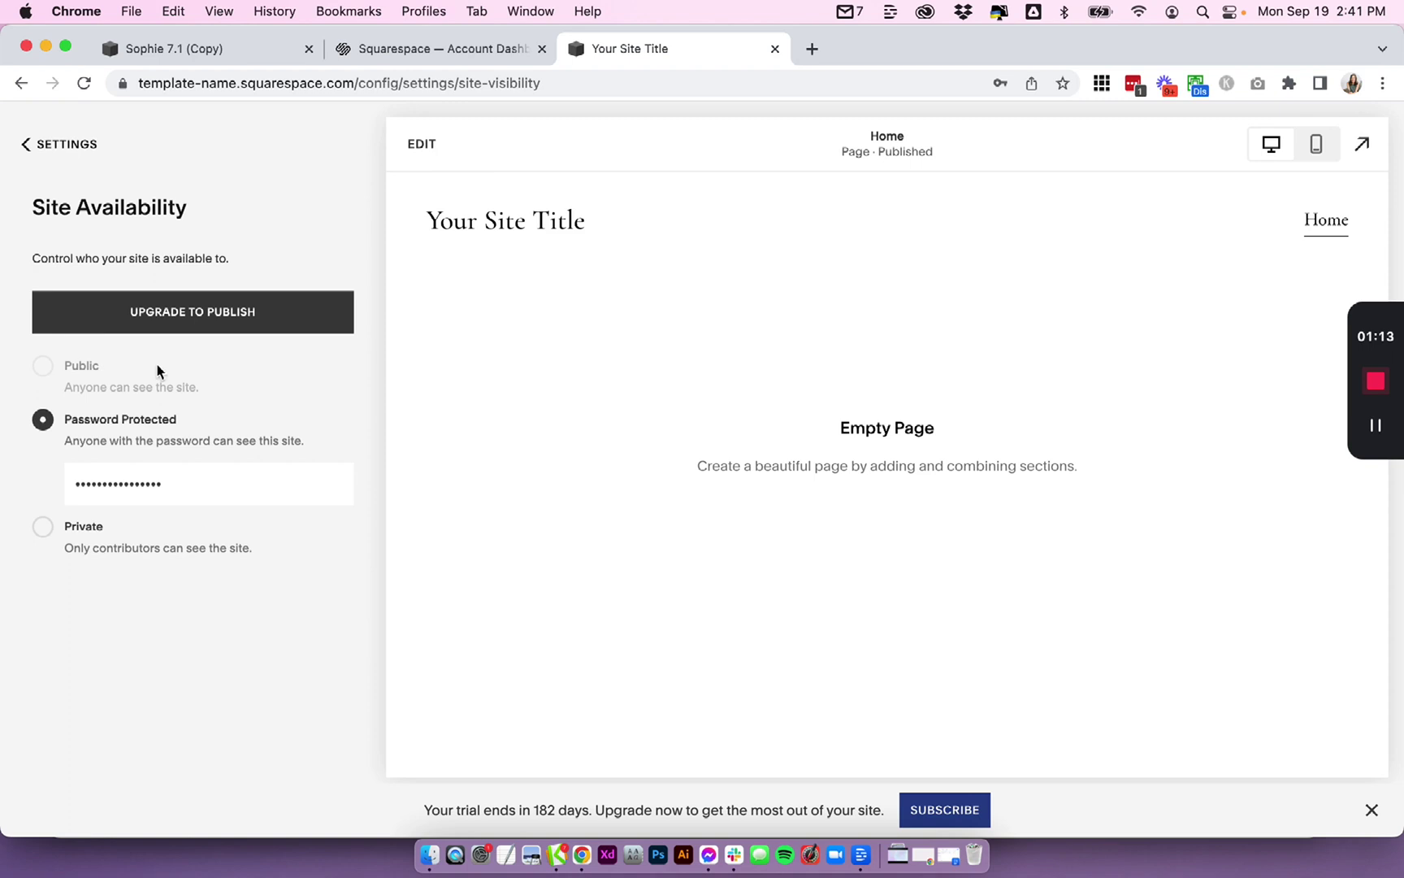
click(71, 143)
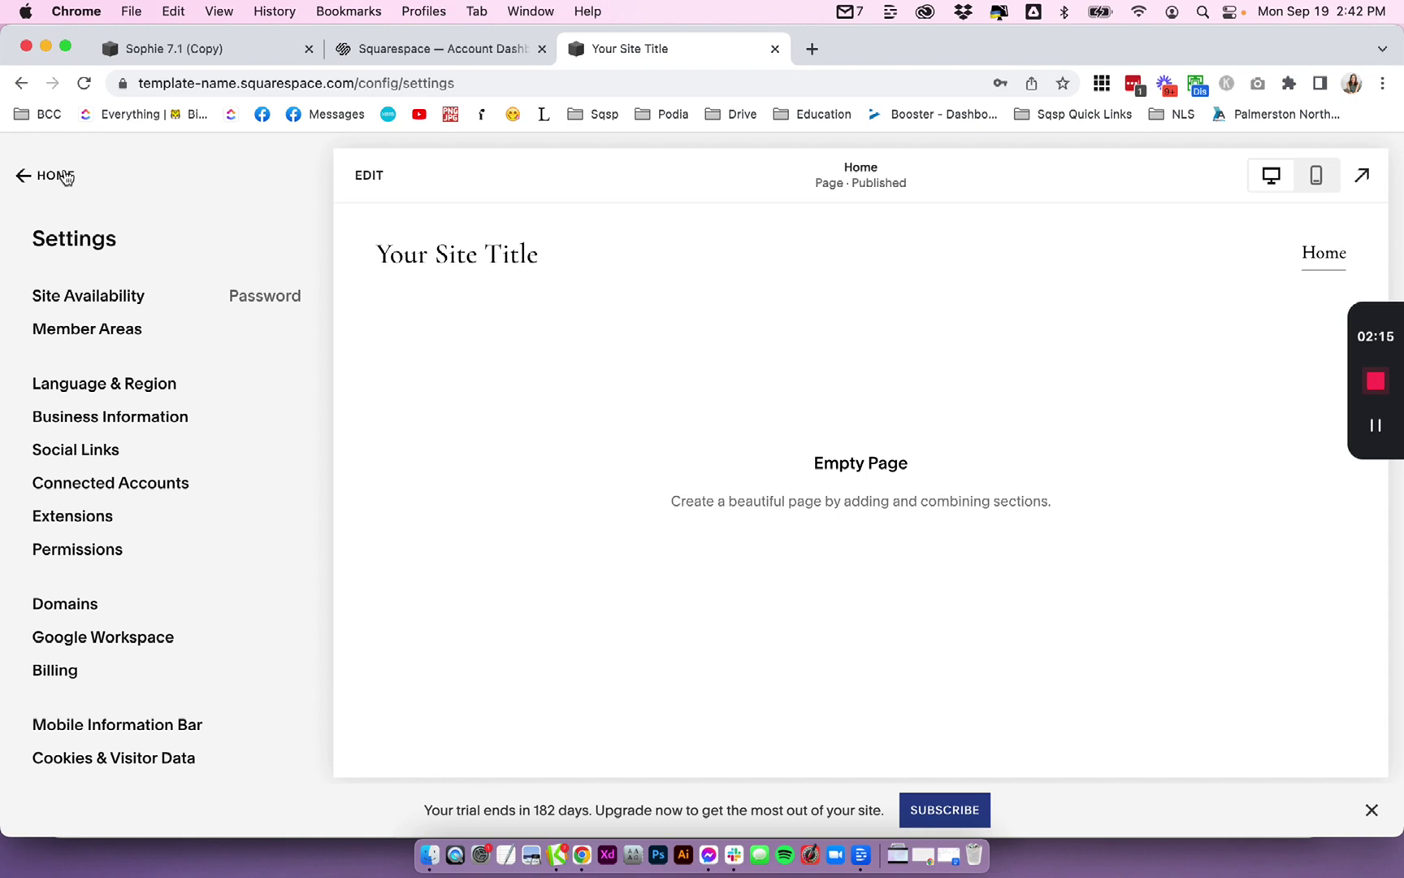
- Open the Lock Screen's Branding & Text options under Design
click(63, 176)
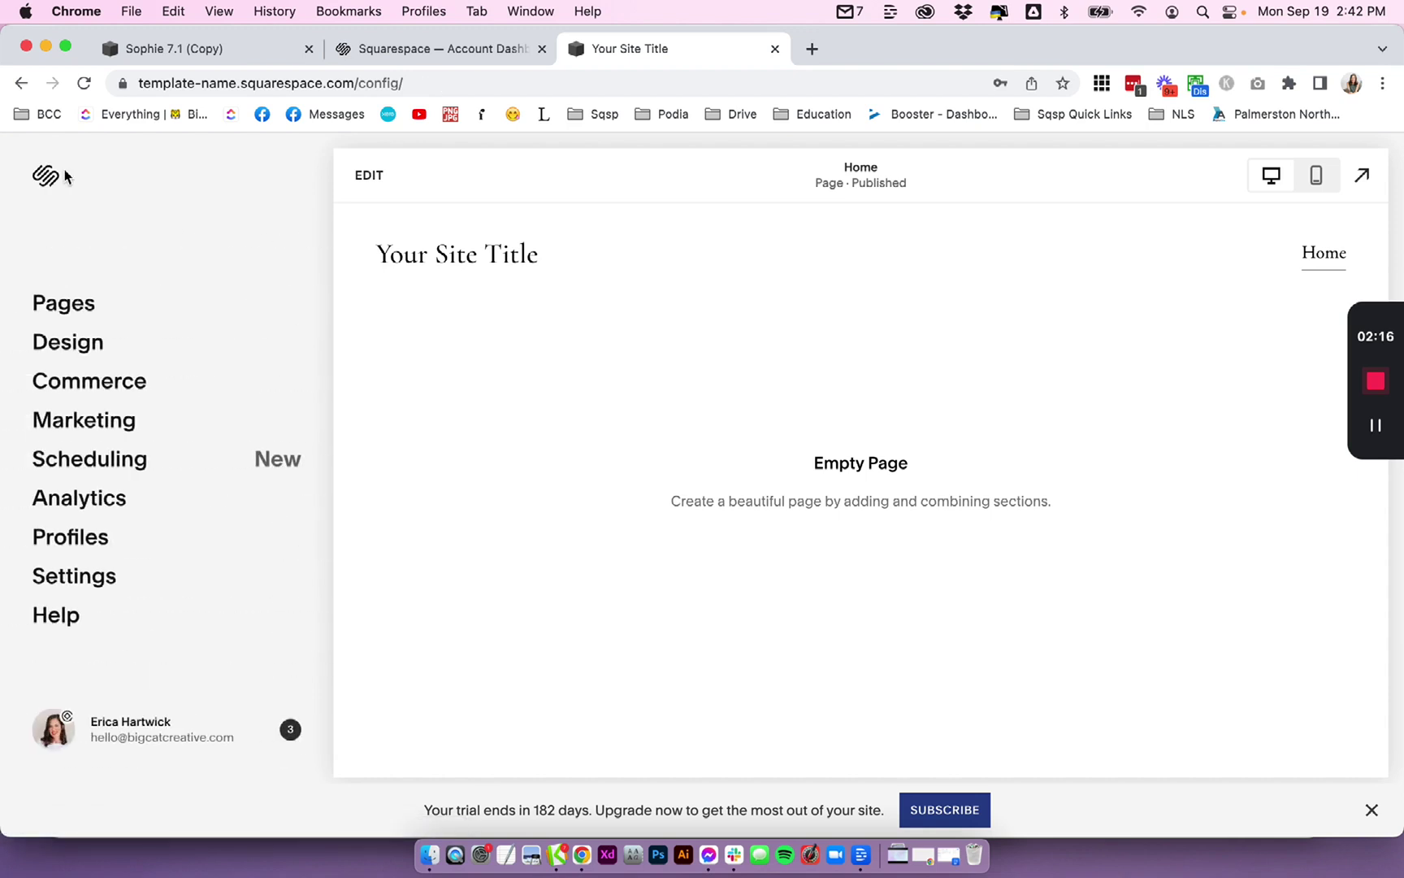
click(65, 343)
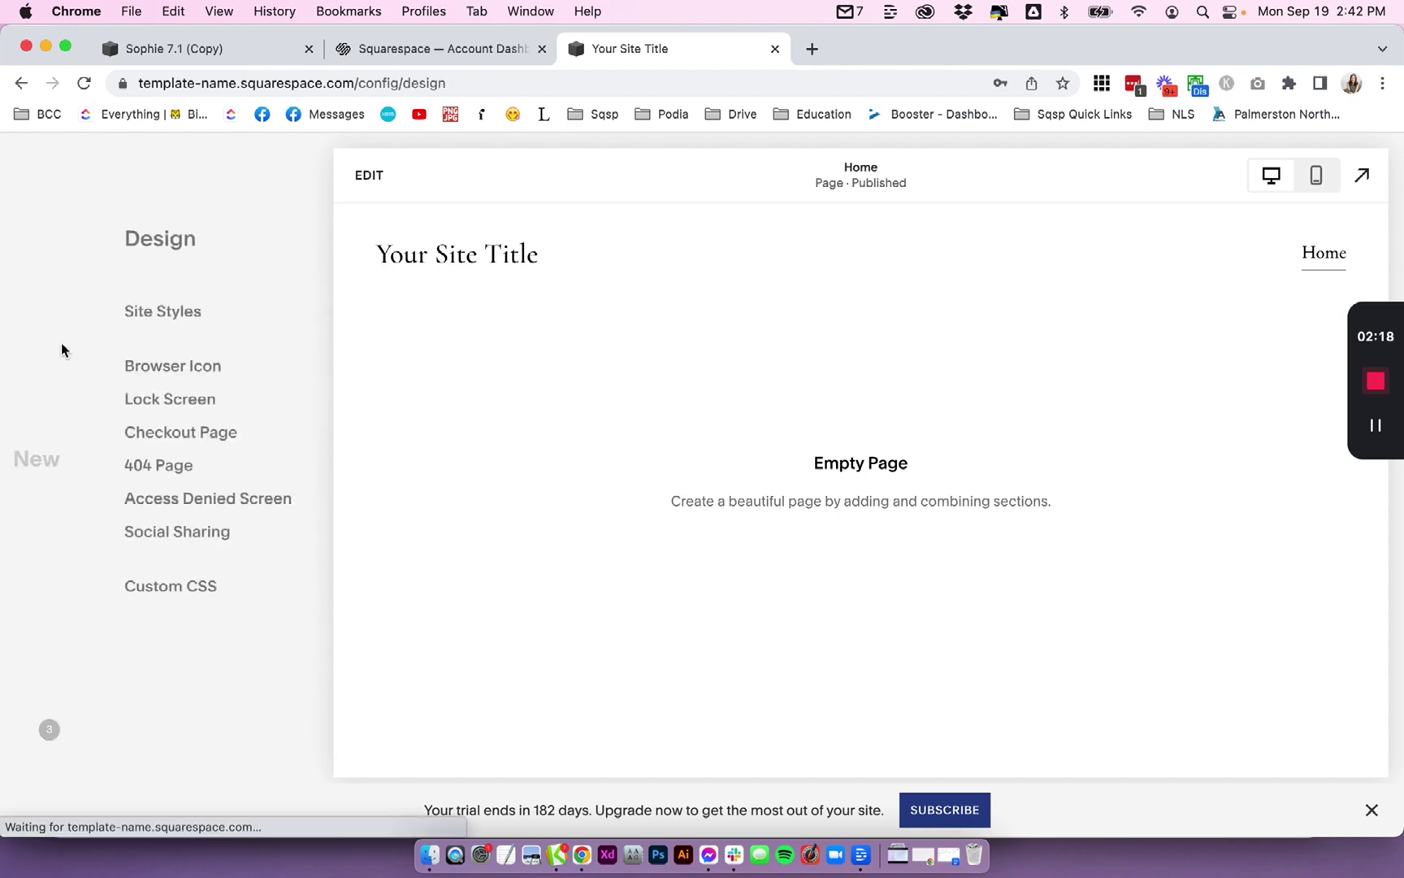
click(66, 400)
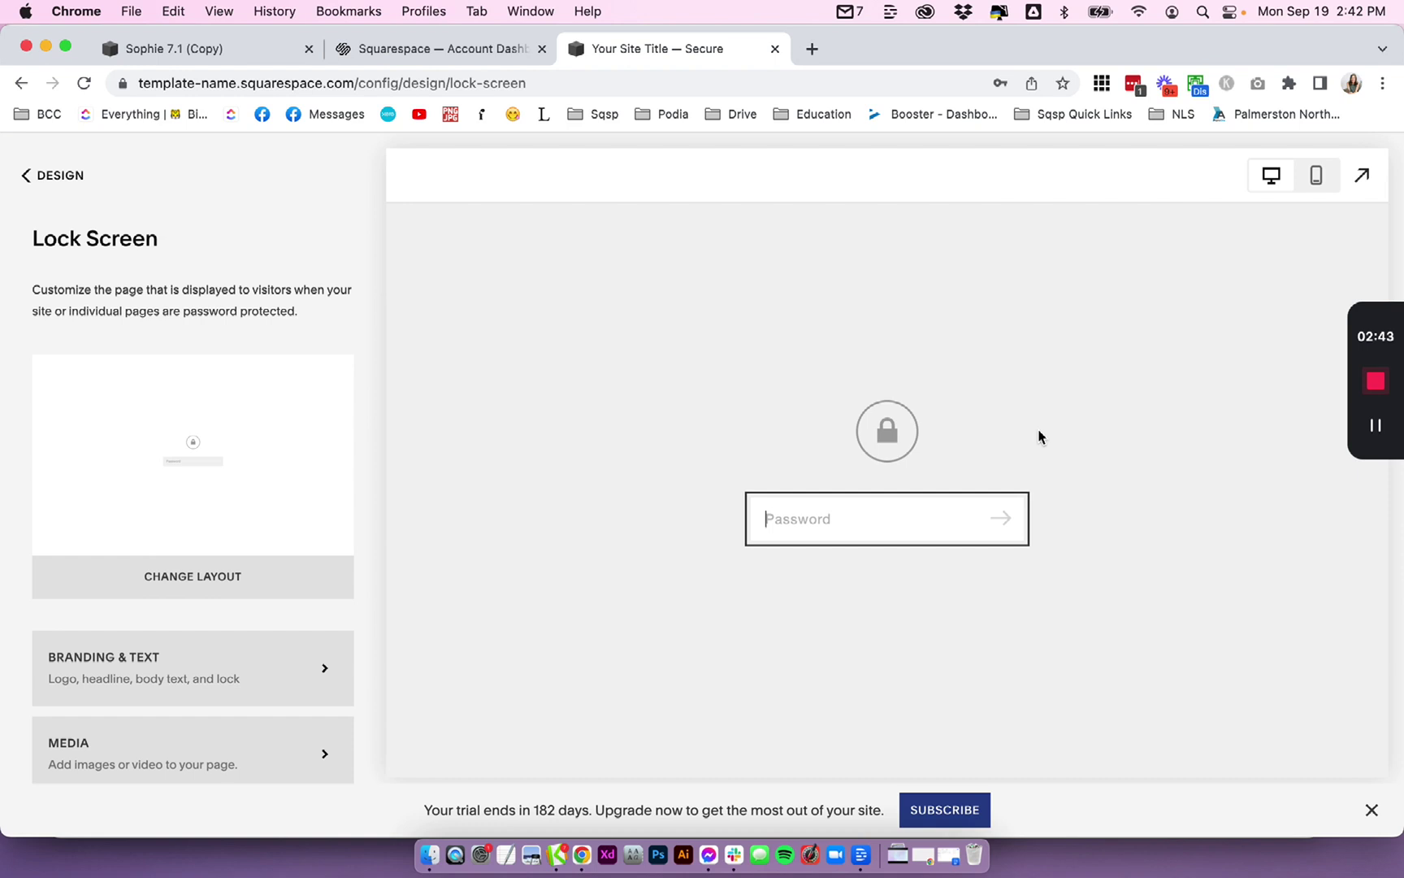
scroll(341, 651, down, 3)
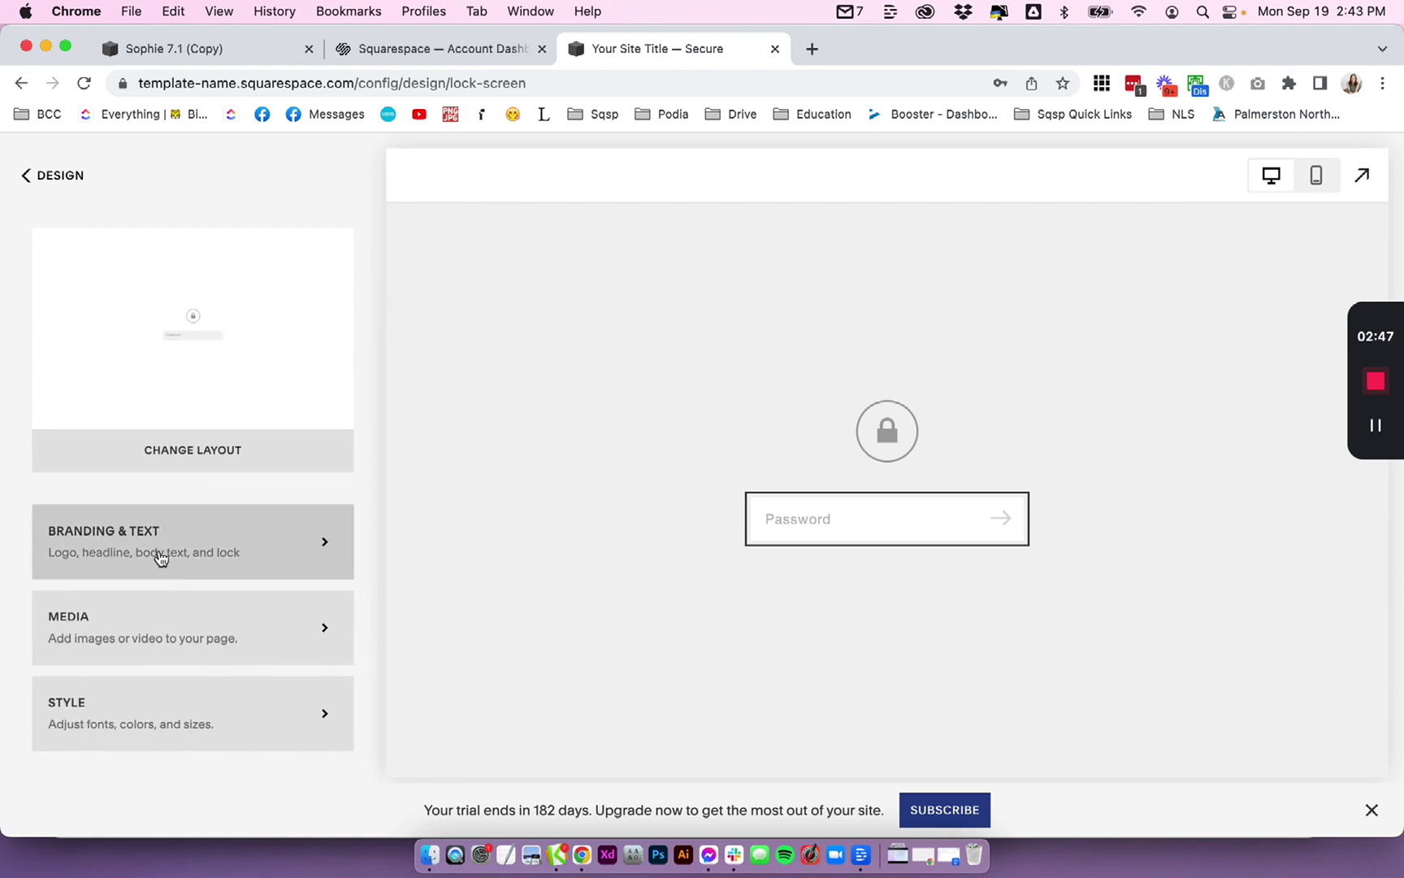
click(163, 558)
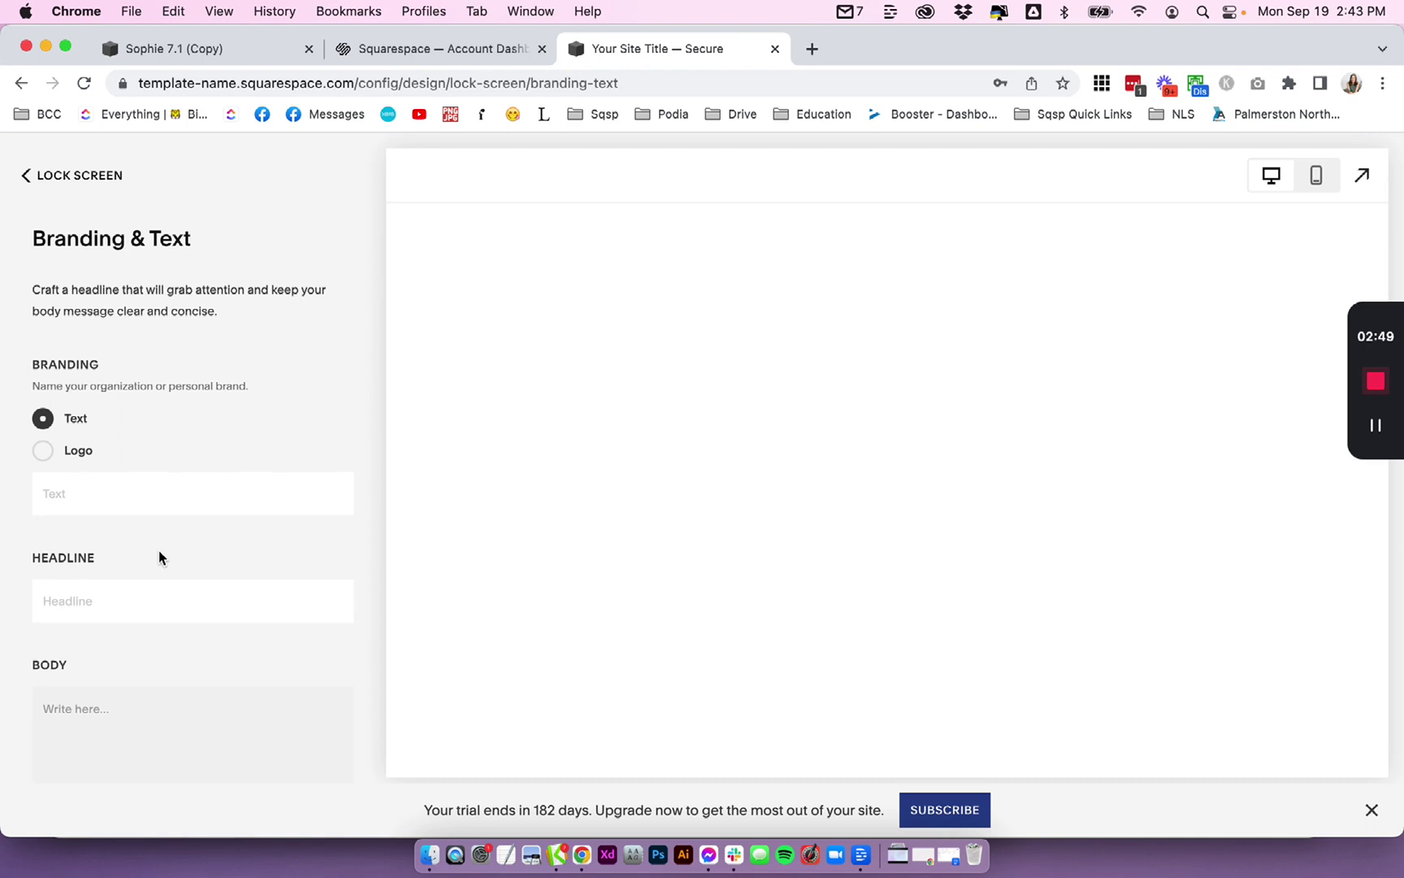
- Write a body hint giving the password to view the template demo, bold the password, and save
scroll(159, 556, down, 2)
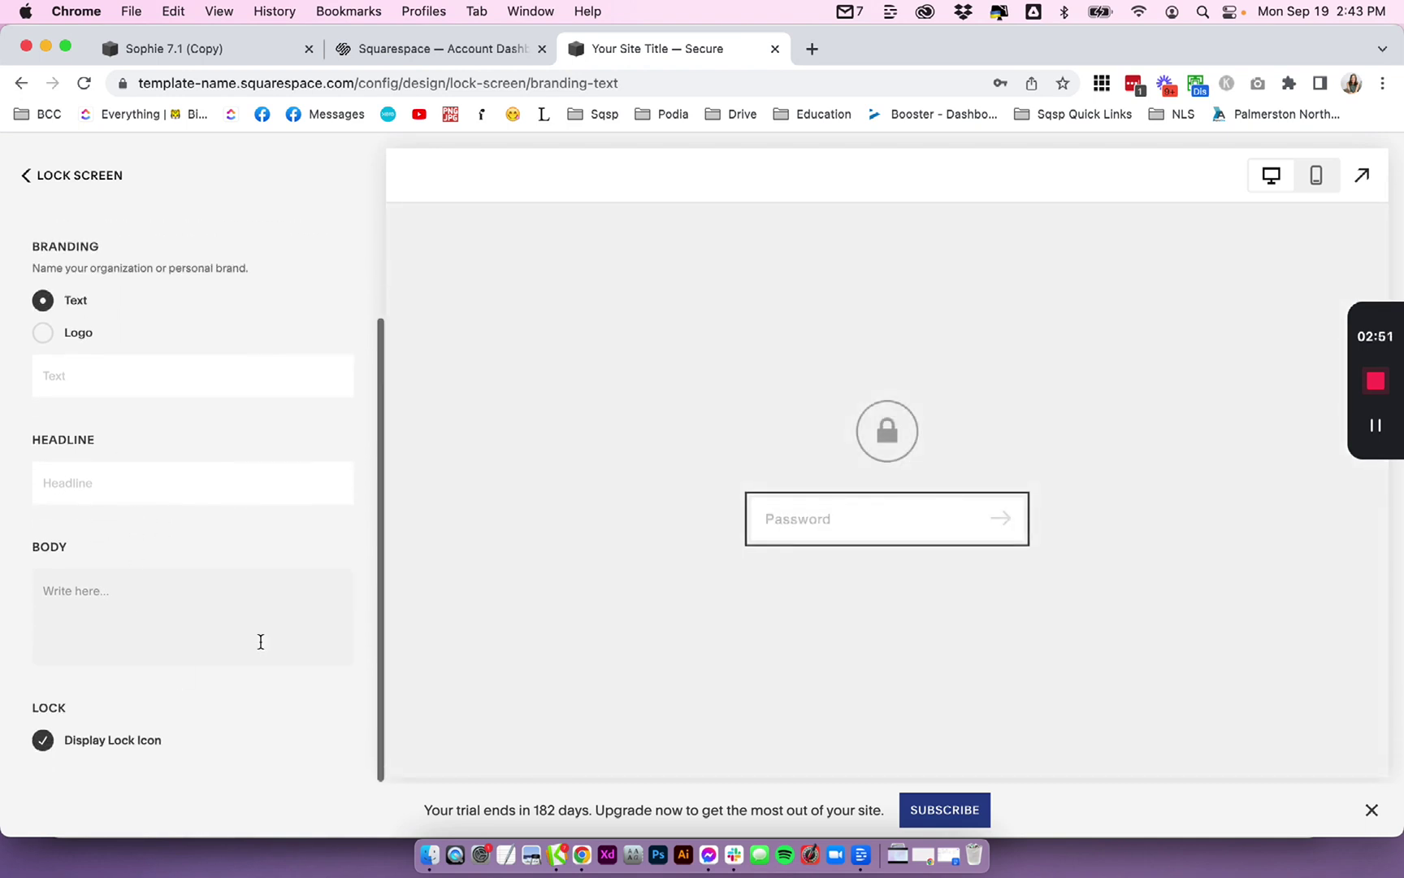
click(154, 615)
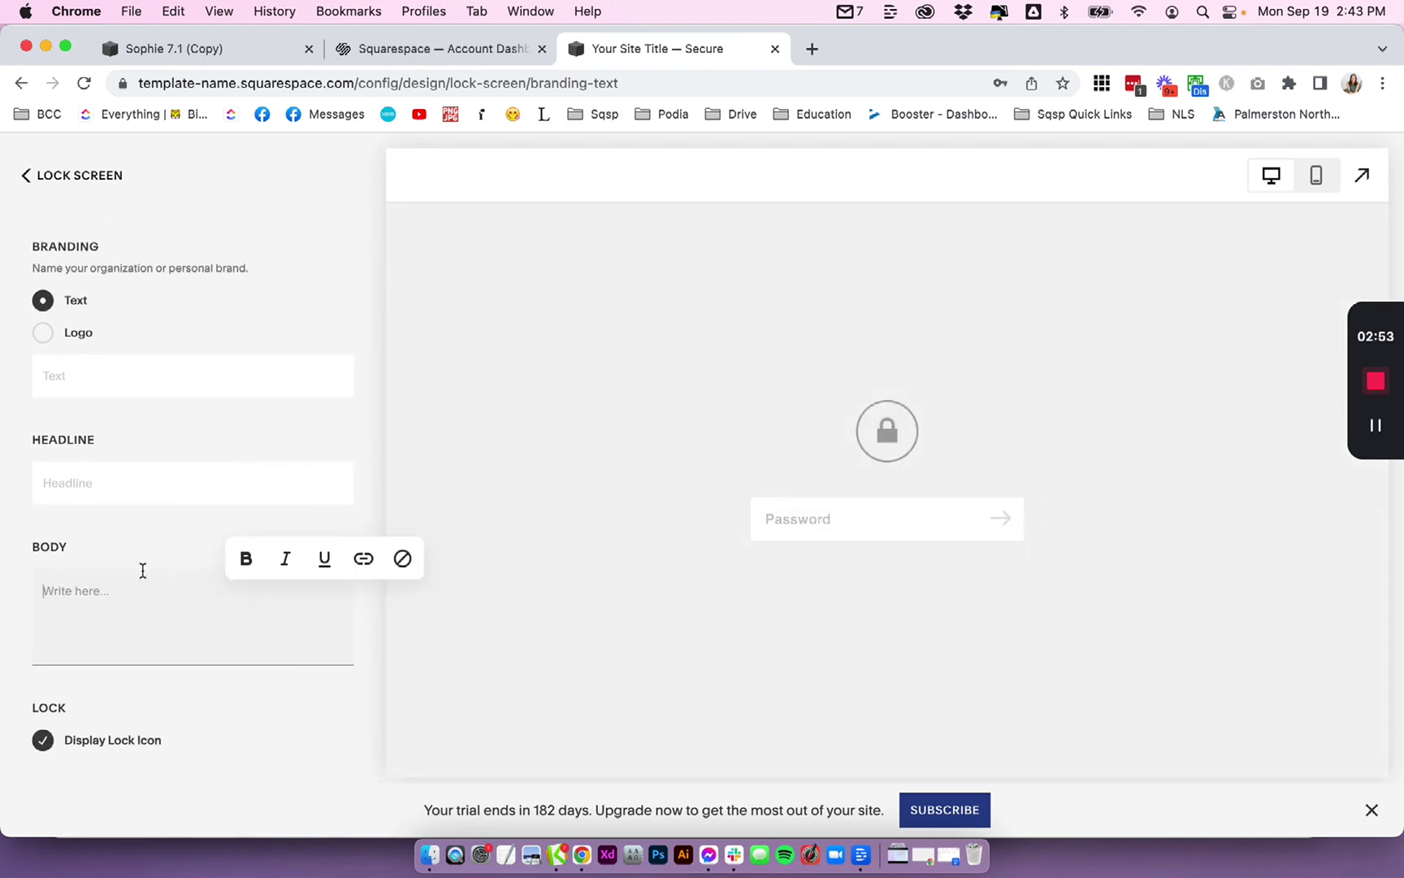
text(Use the psas)
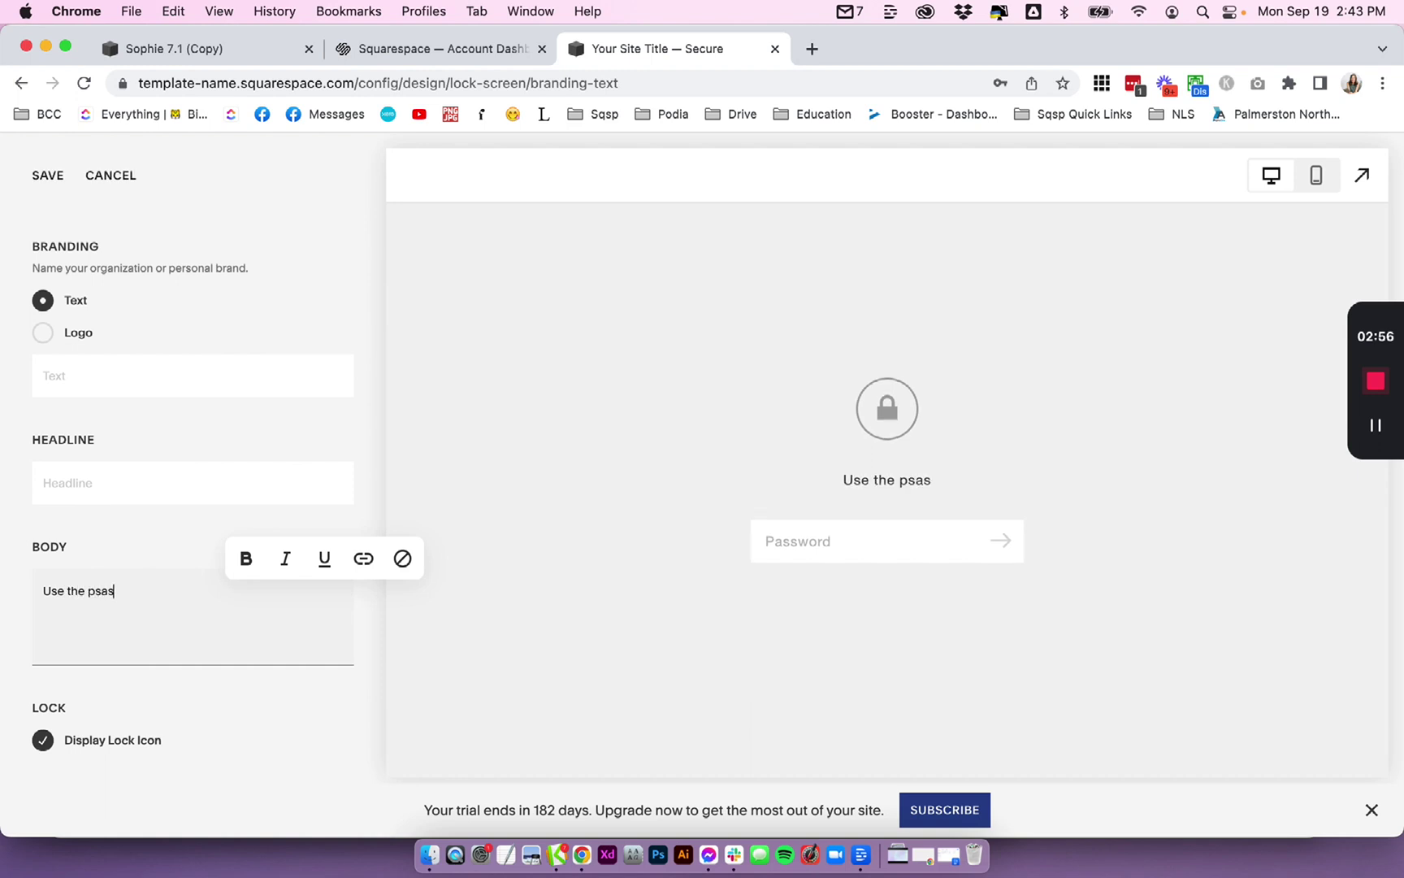
key(BackSpace)
key(BackSpace)
key(BackSpace)
text(assword "de)
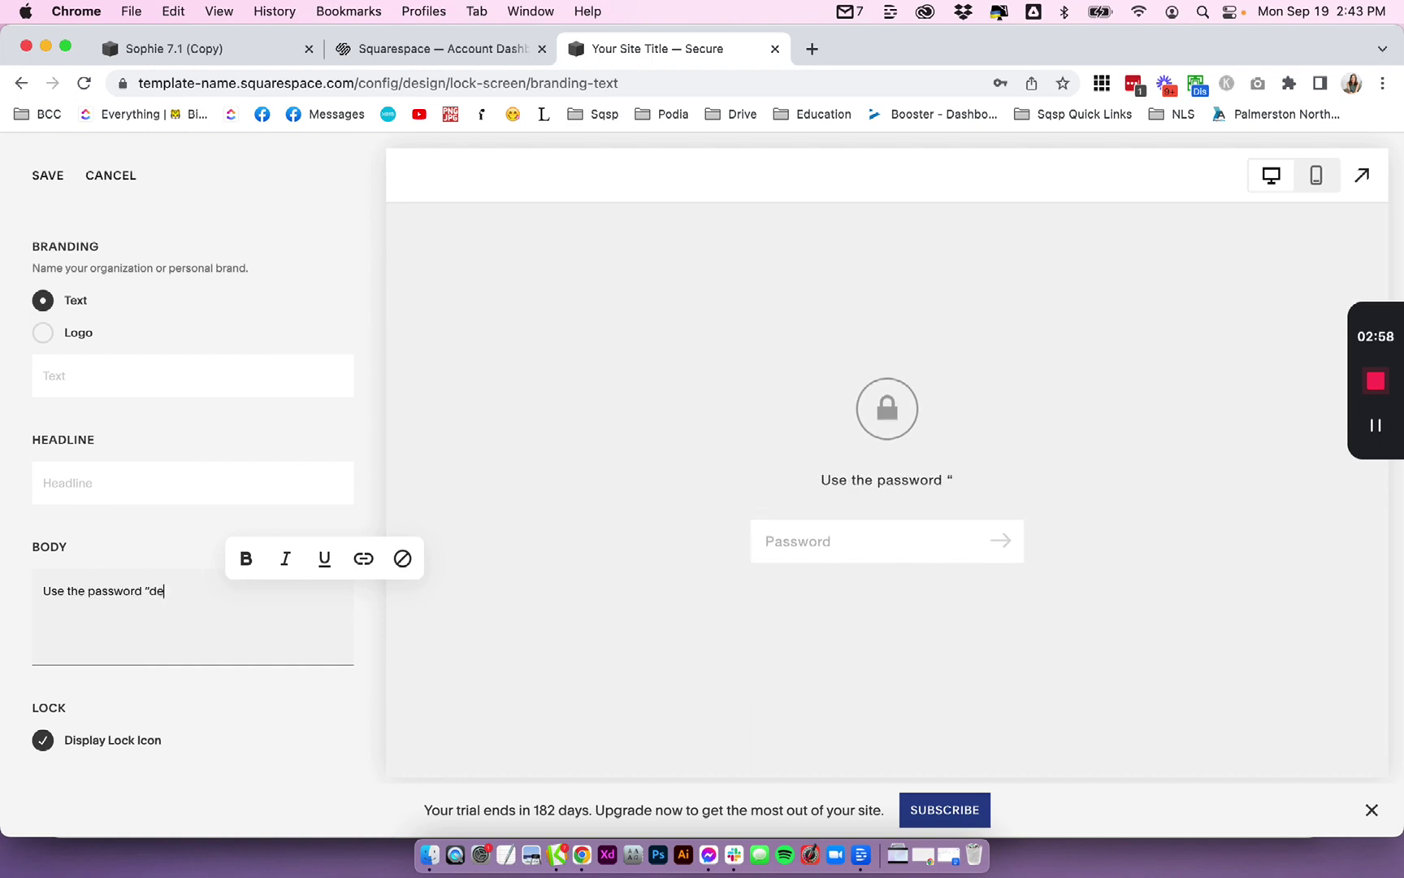
text(mo" to vie)
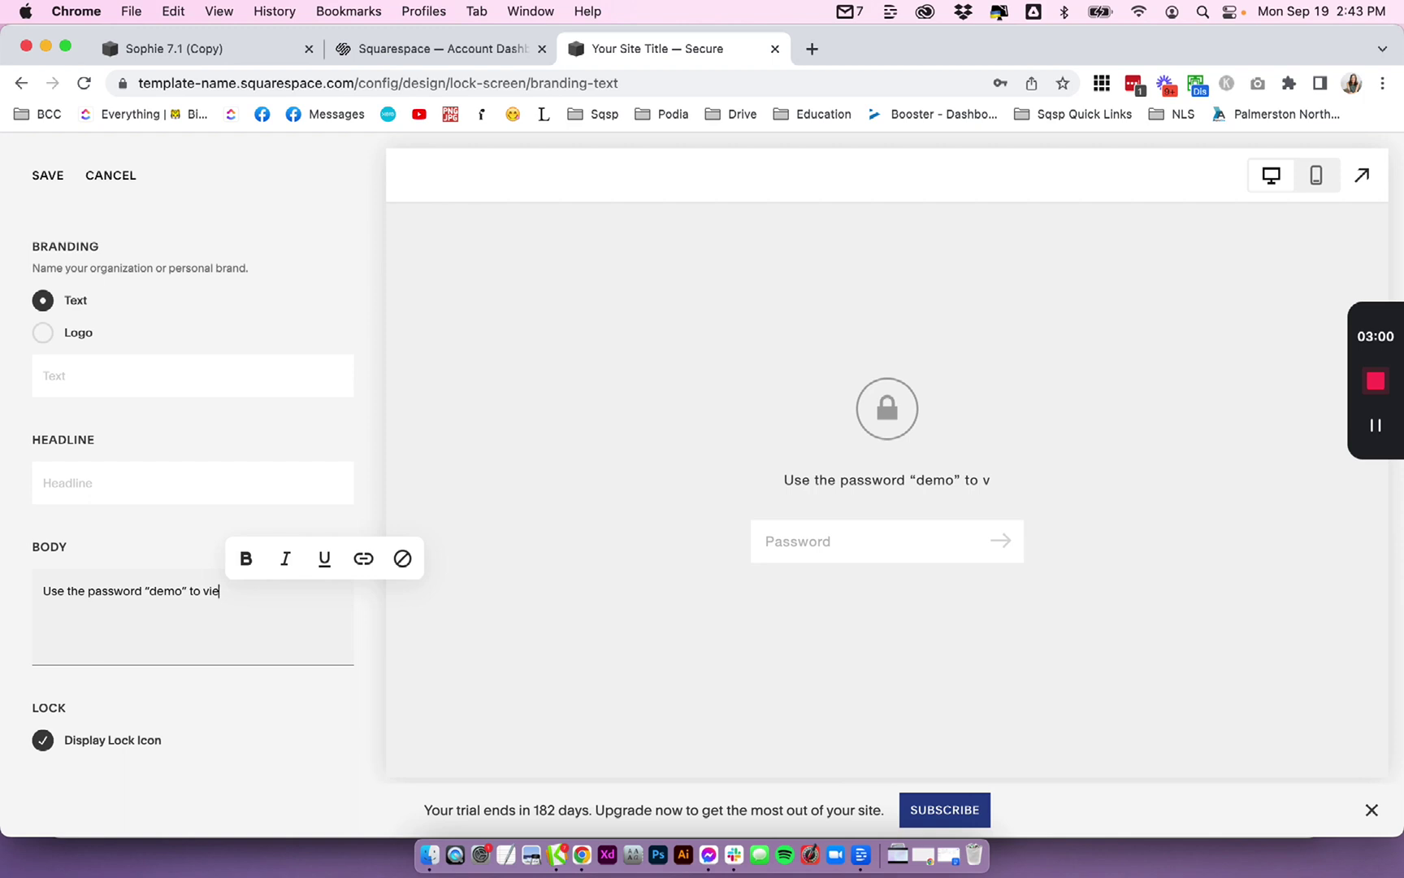
text(w the teplate dem)
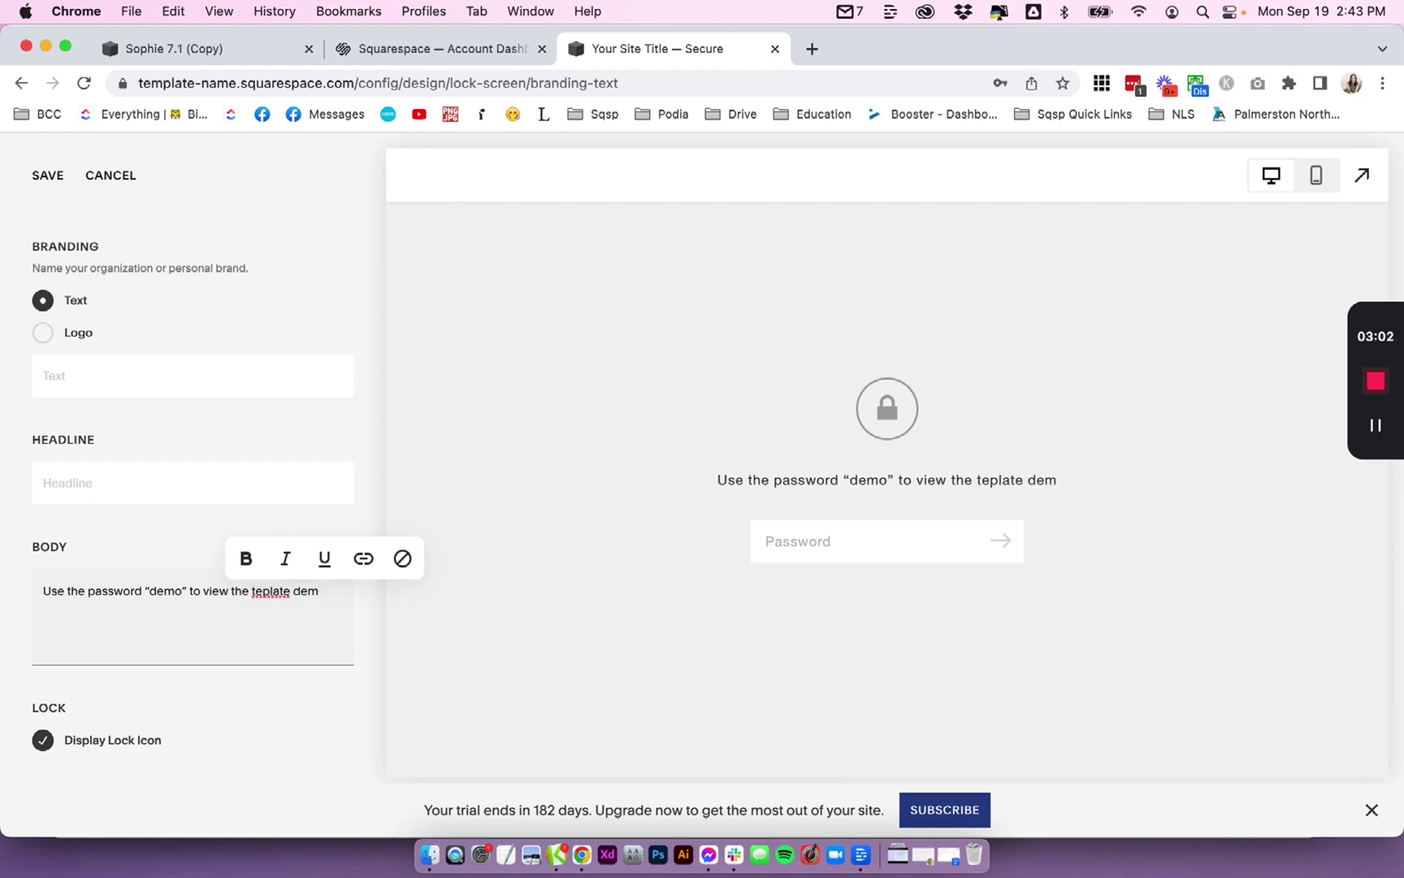
text(o)
double_click(258, 595)
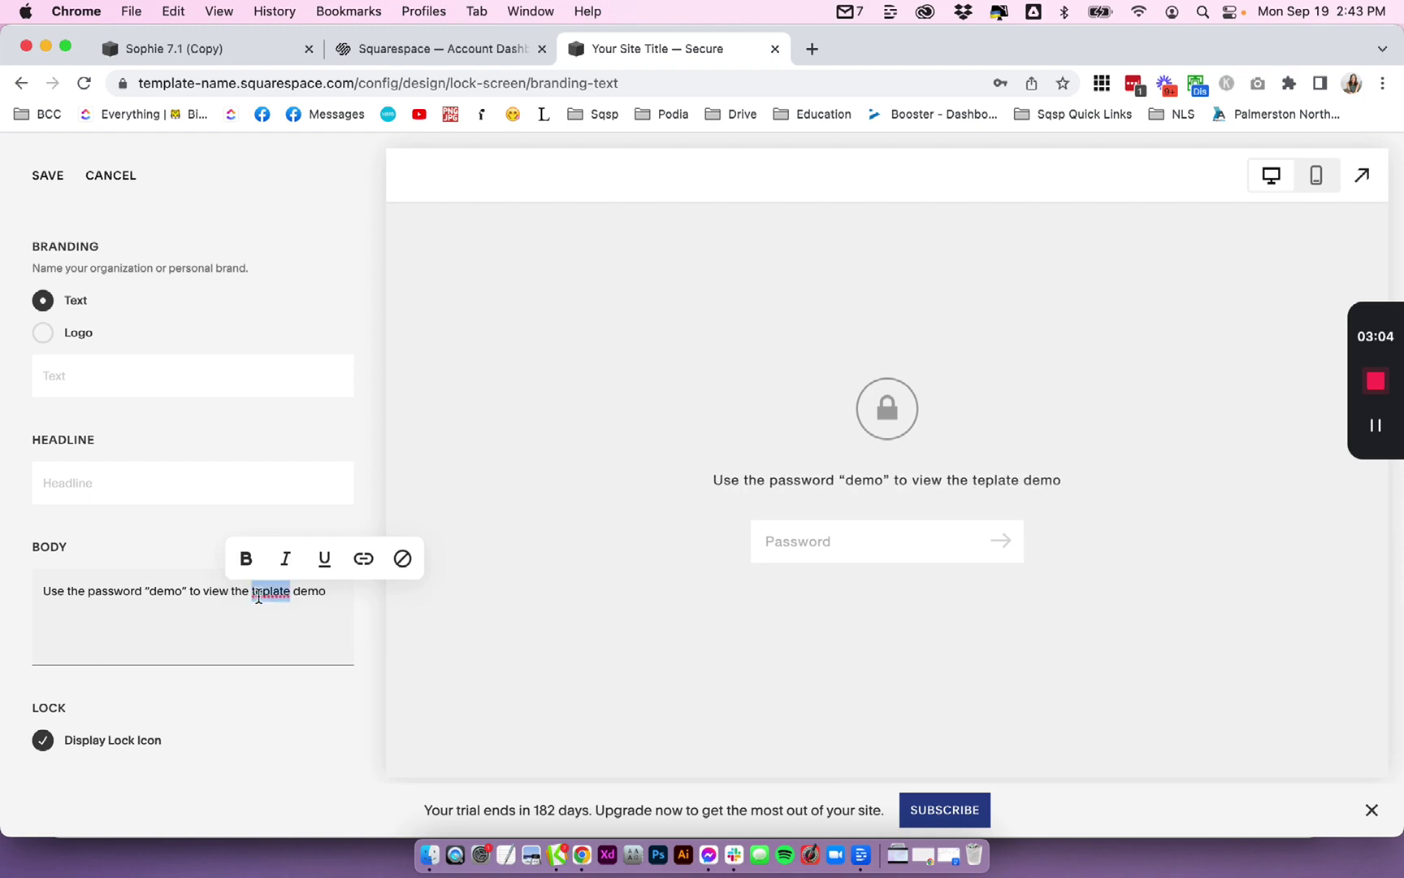
text(template)
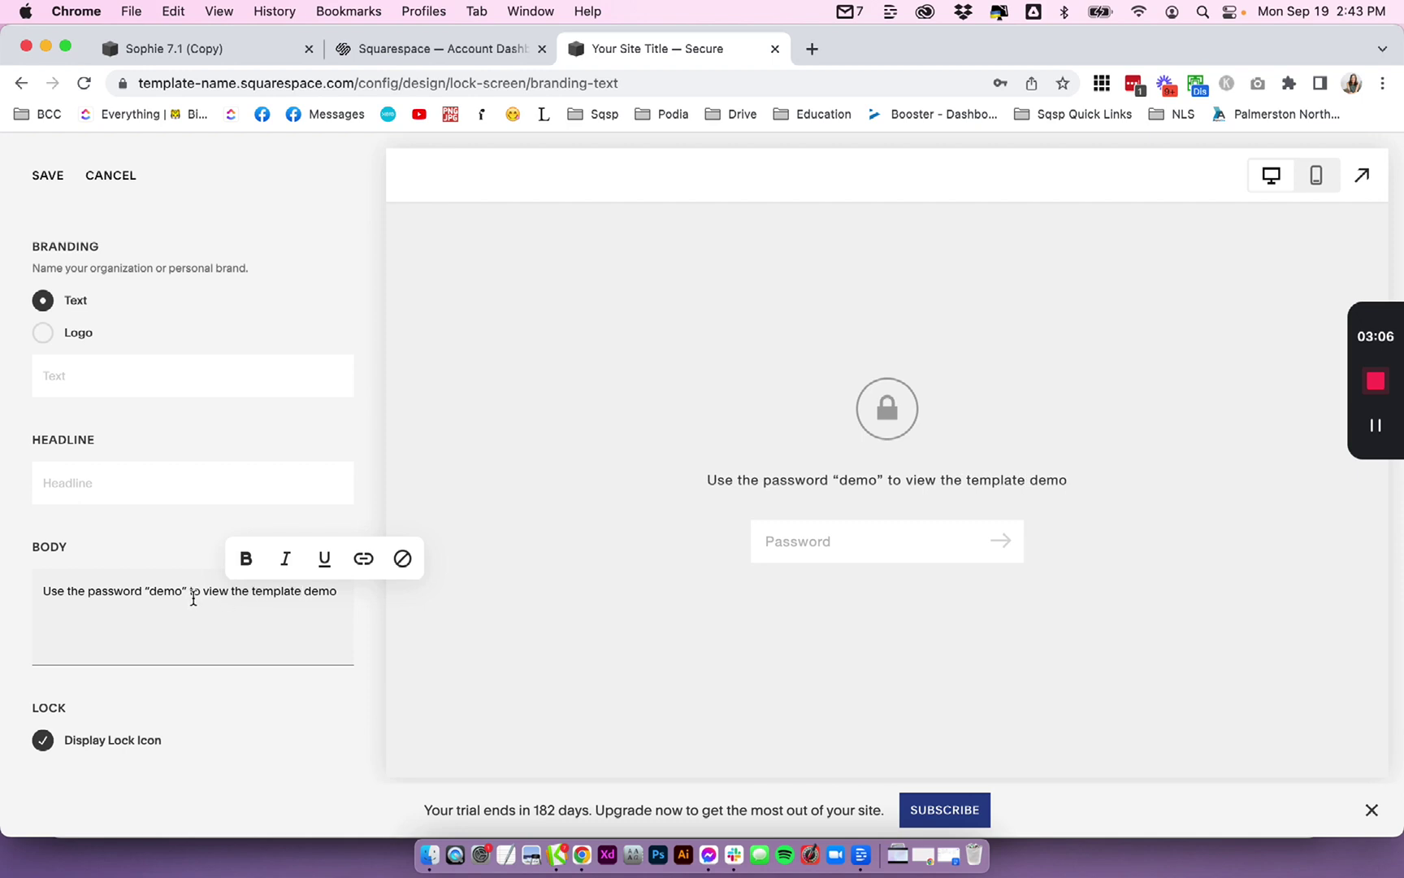
double_click(171, 585)
key(super+b)
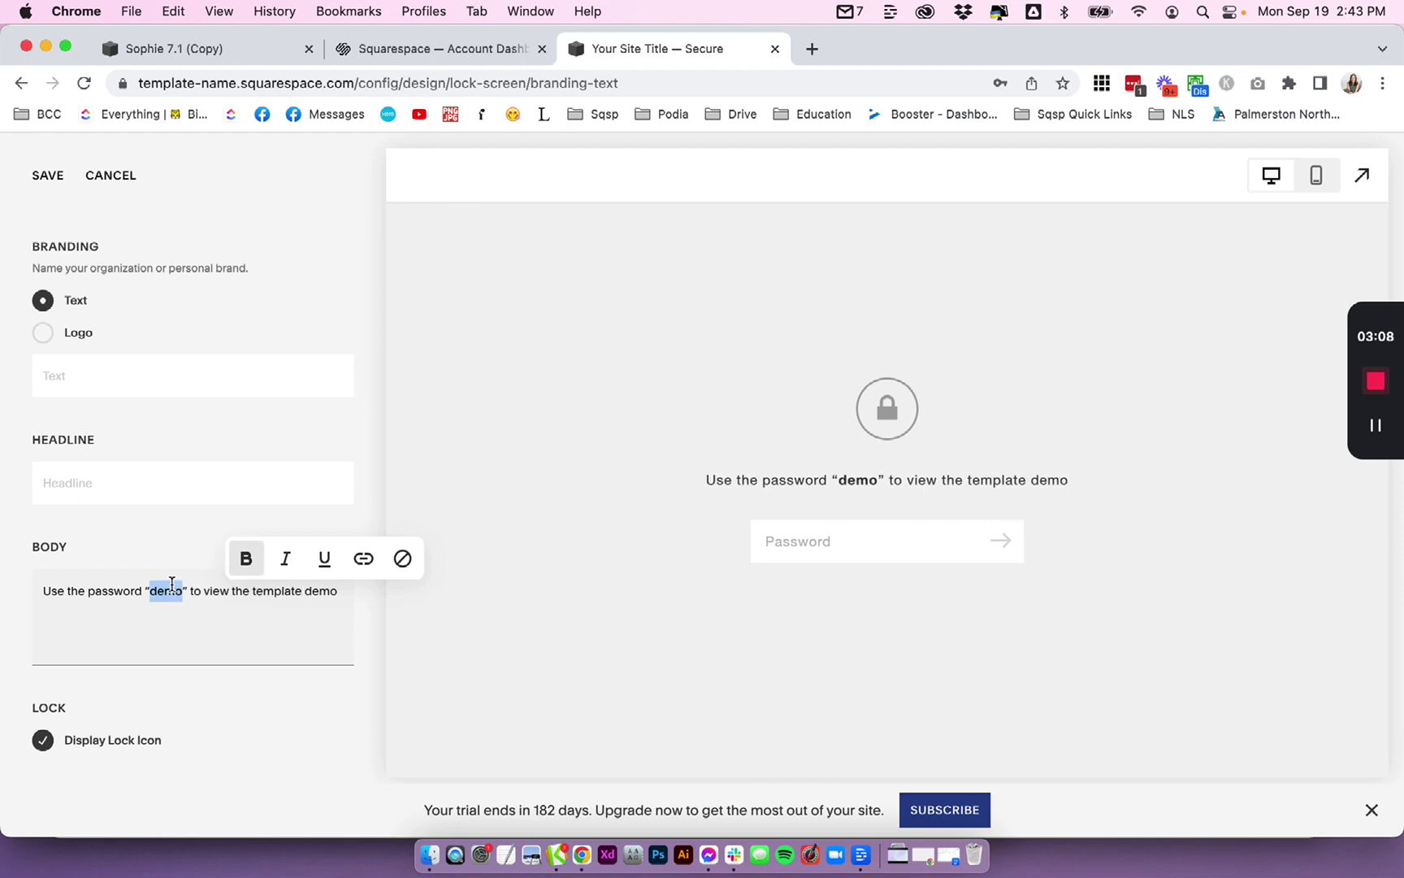
click(48, 186)
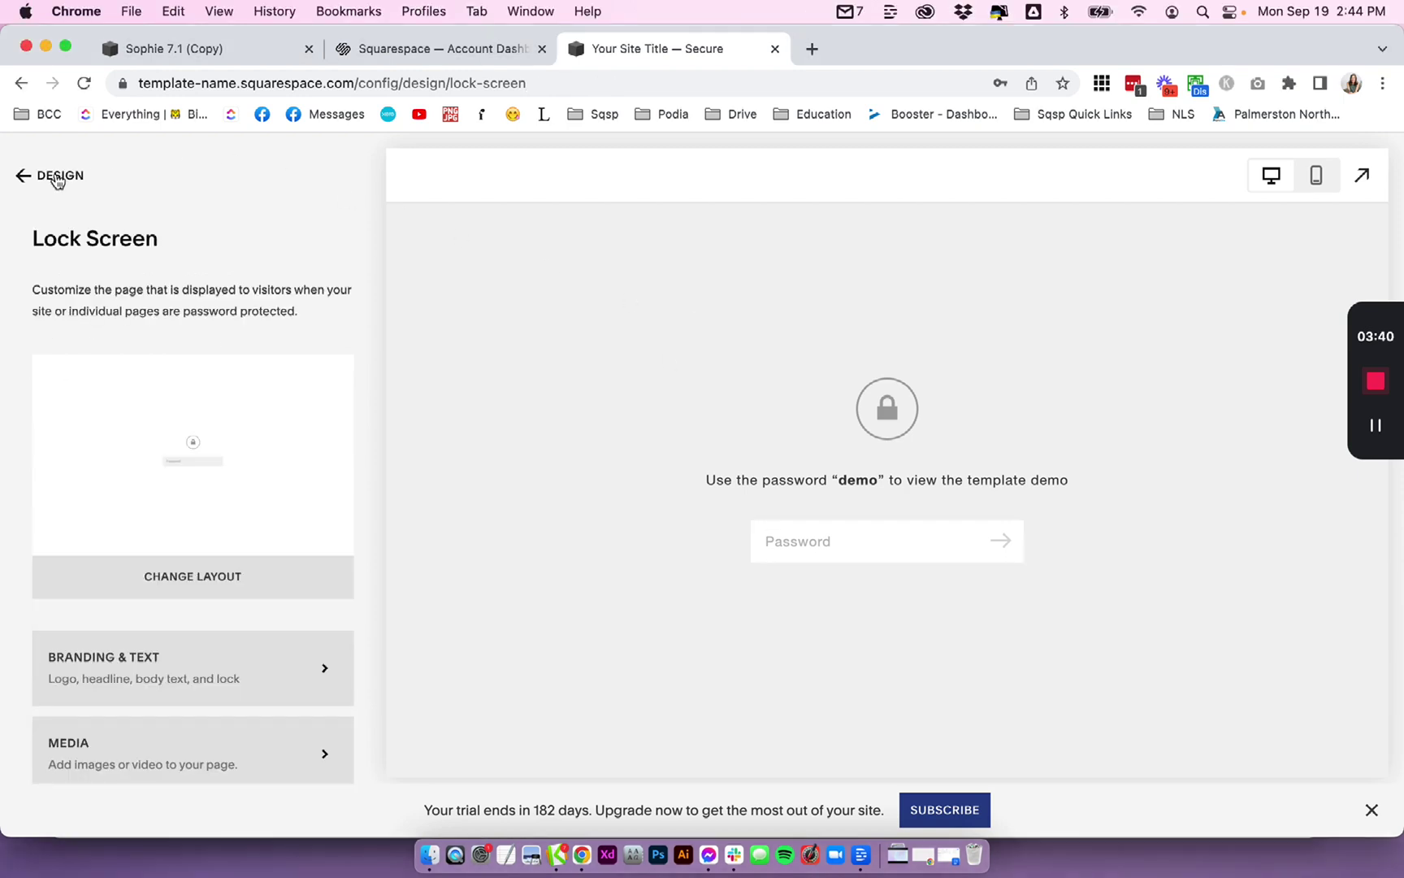
- Copy the site address, then unlock the site in the incognito window with the site password
click(55, 177)
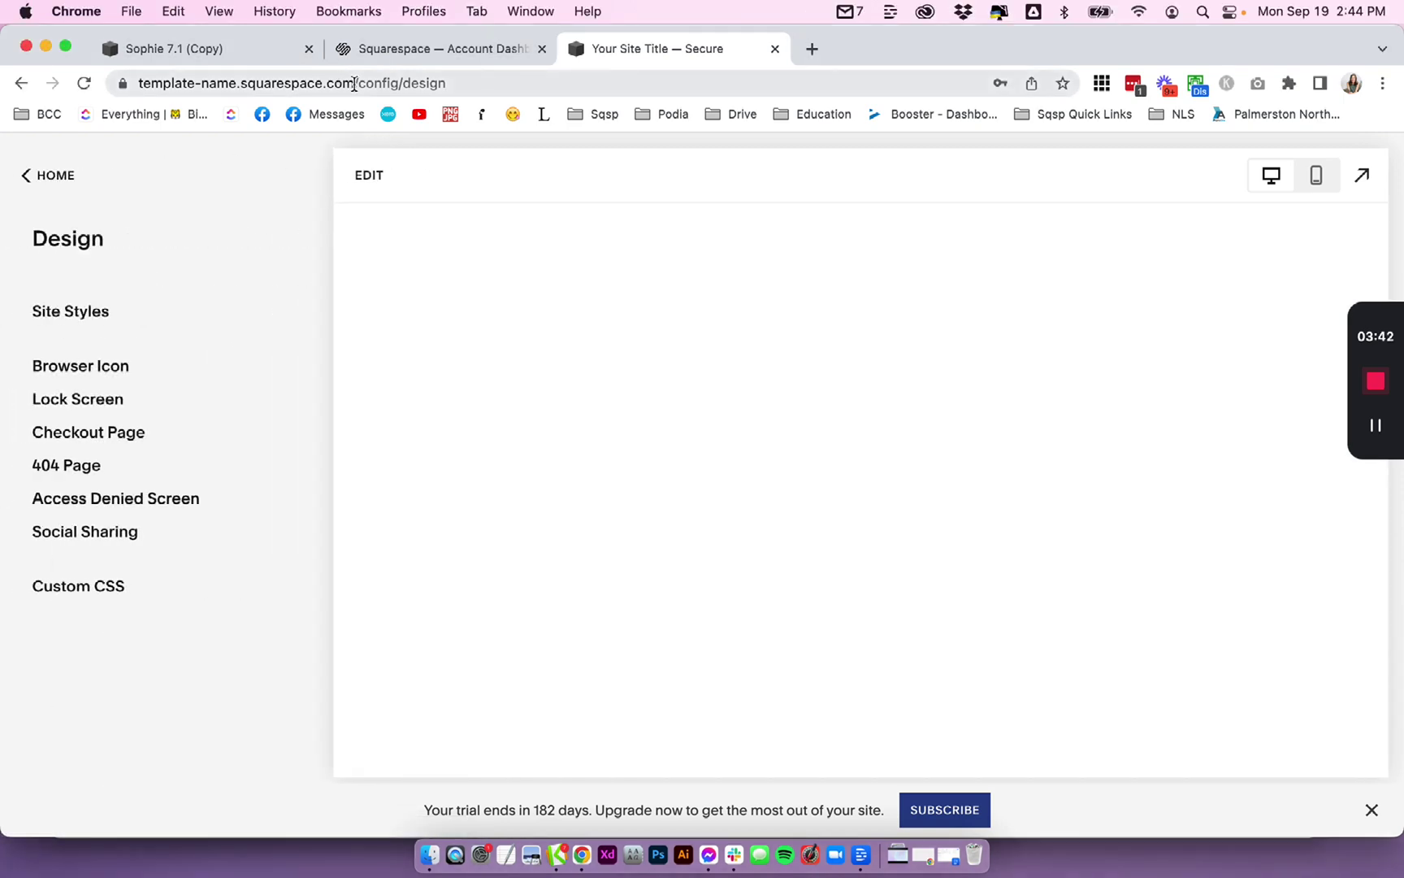
drag(354, 82, 135, 89)
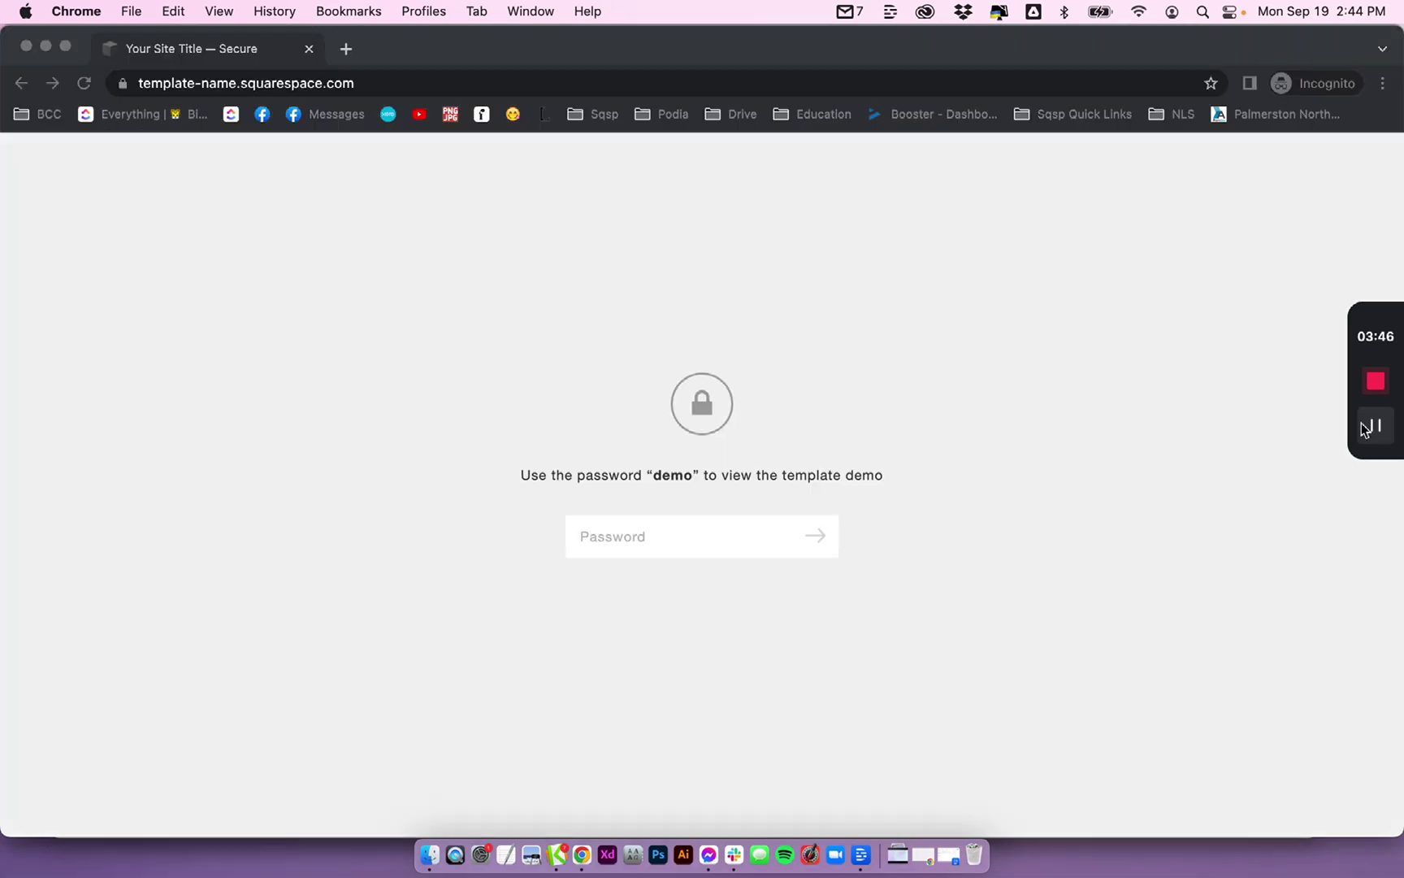
click(827, 569)
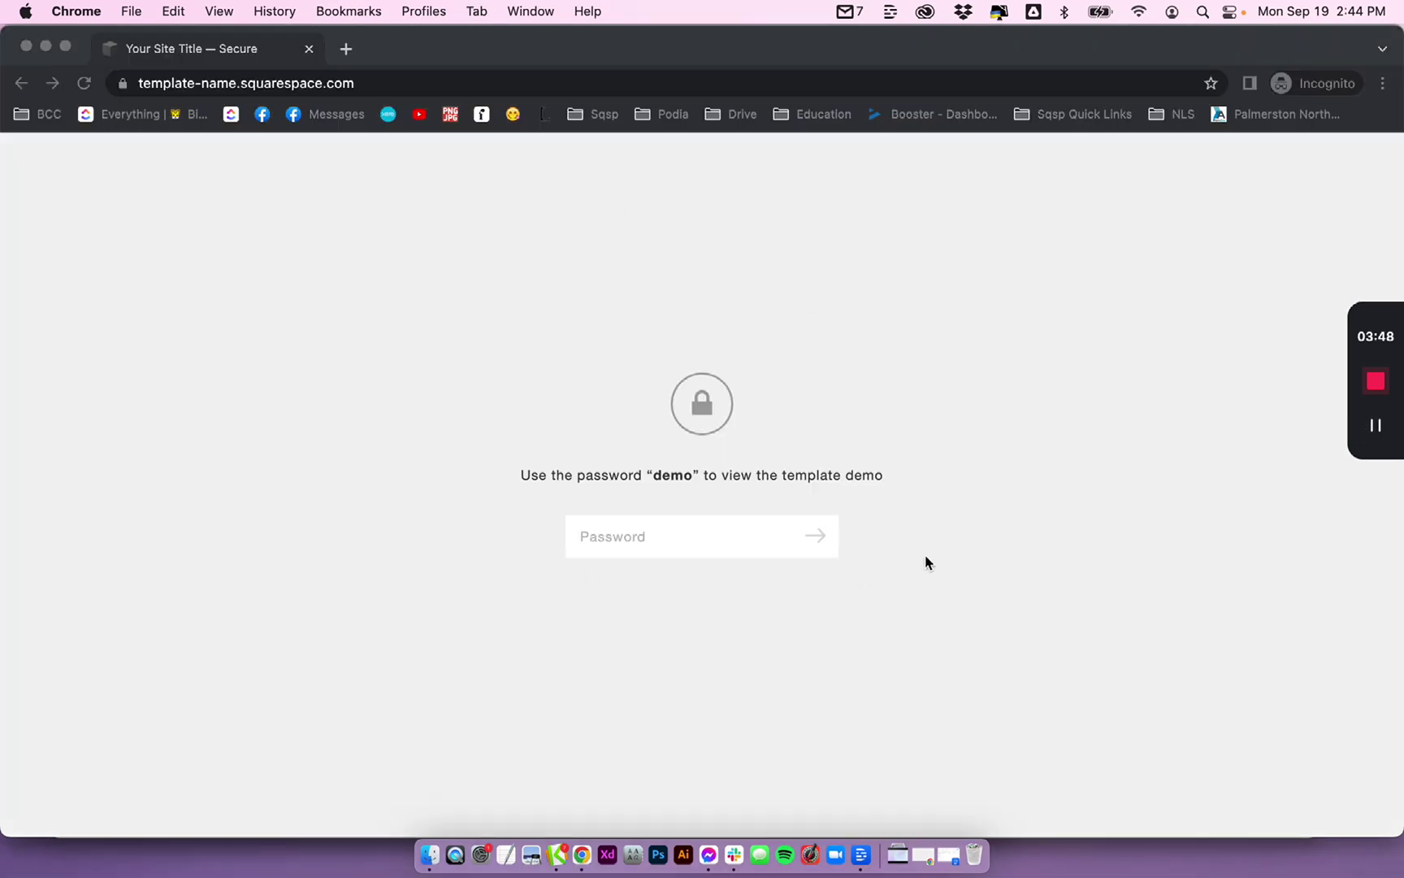
click(256, 84)
key(super+c)
click(539, 296)
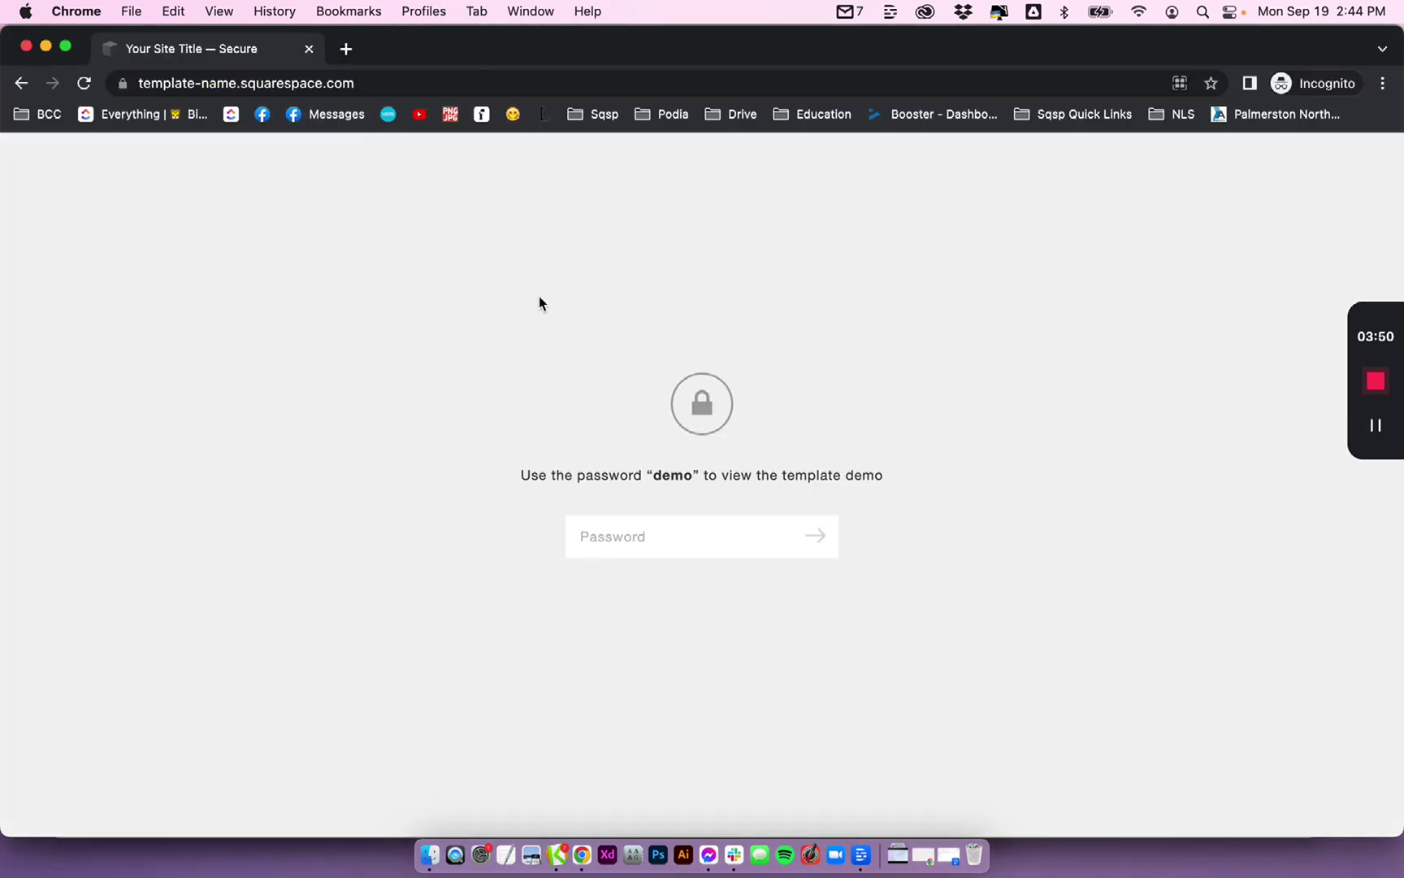
click(649, 536)
text(demo)
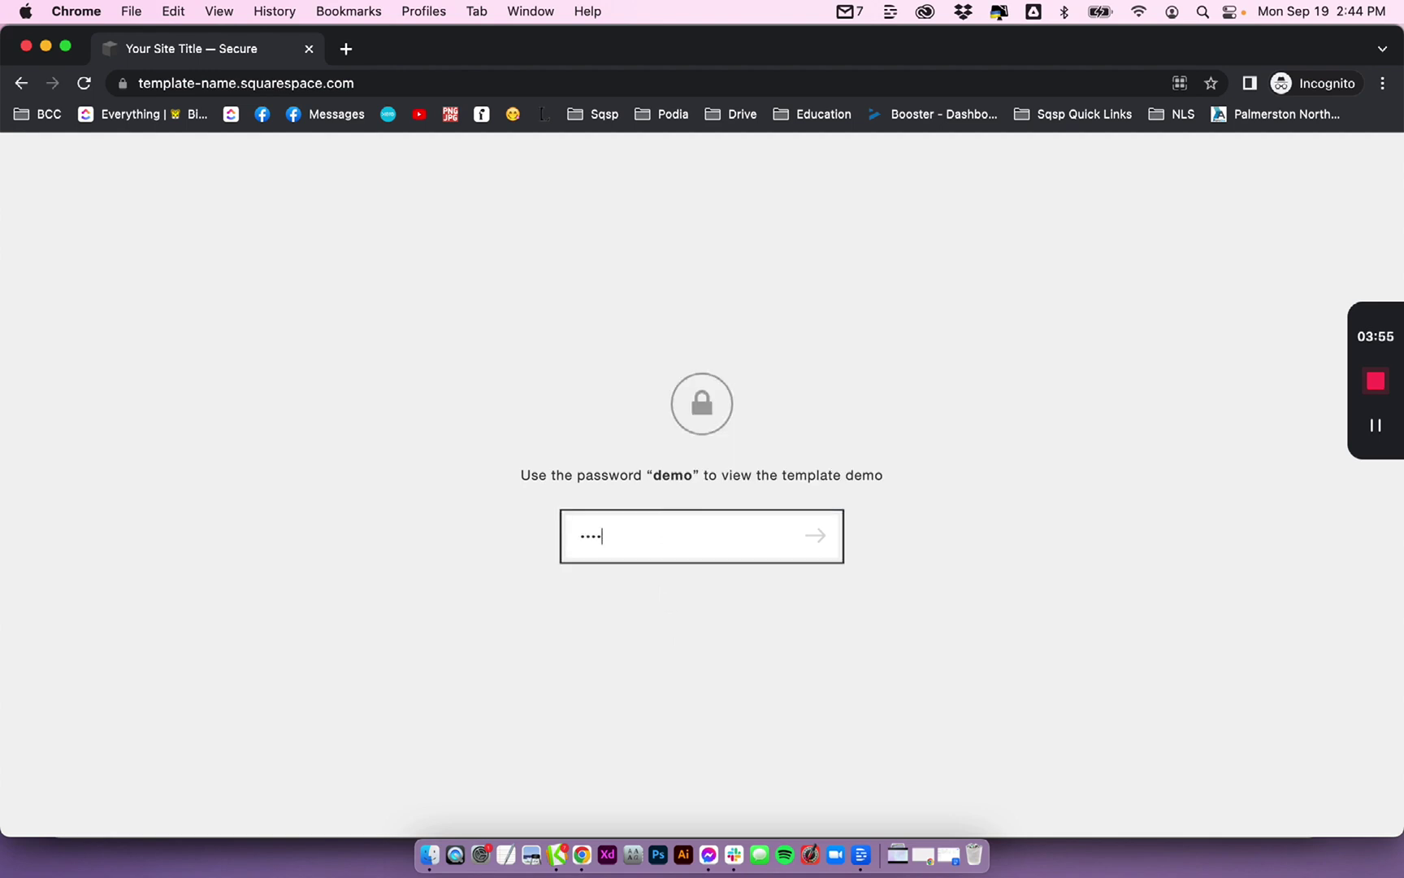
key(Return)
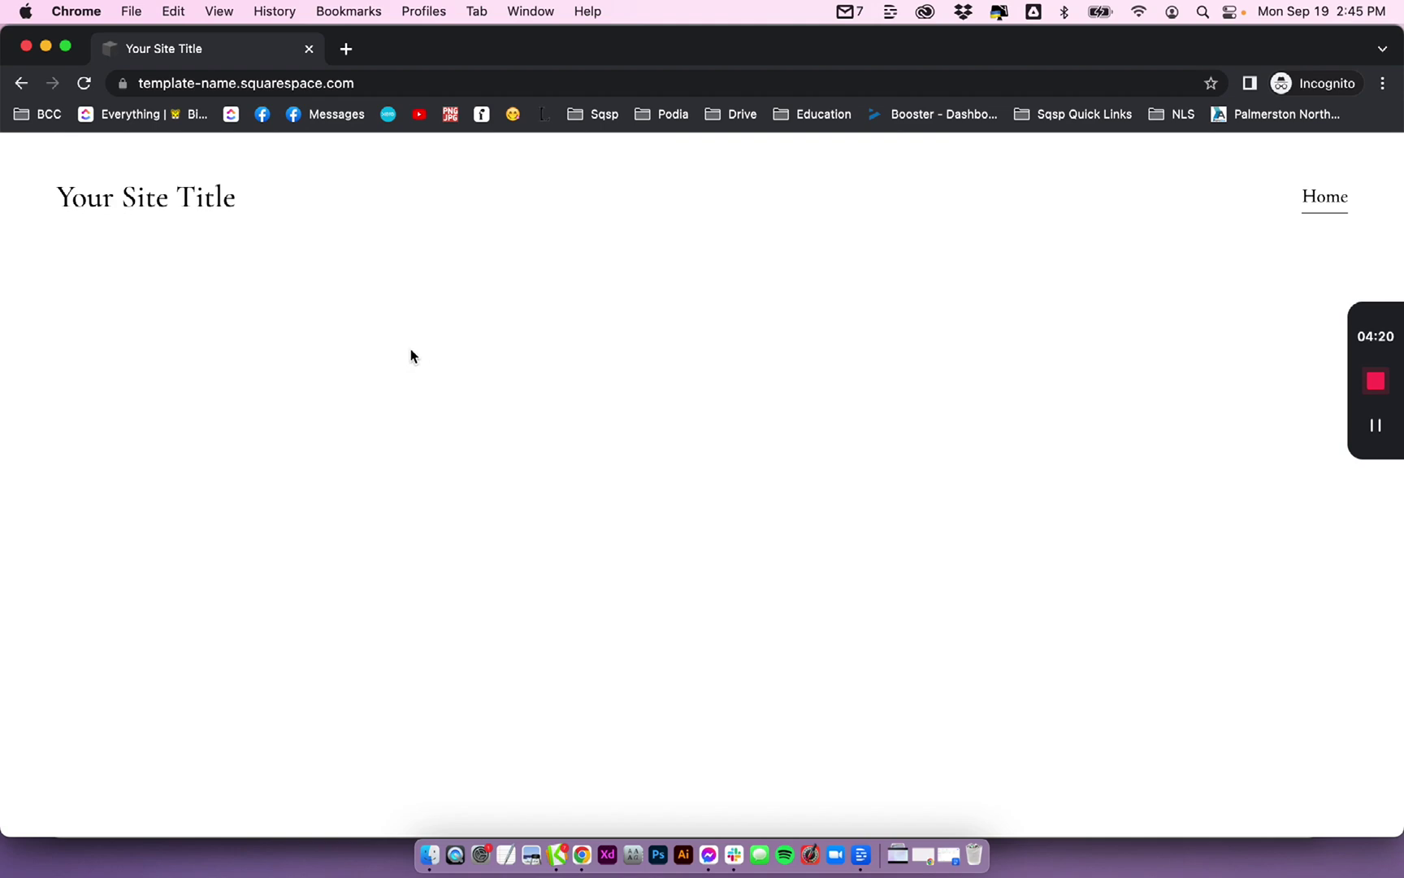
- In a fresh incognito window, load the site address with ?password= and the site password appended
click(26, 47)
click(132, 11)
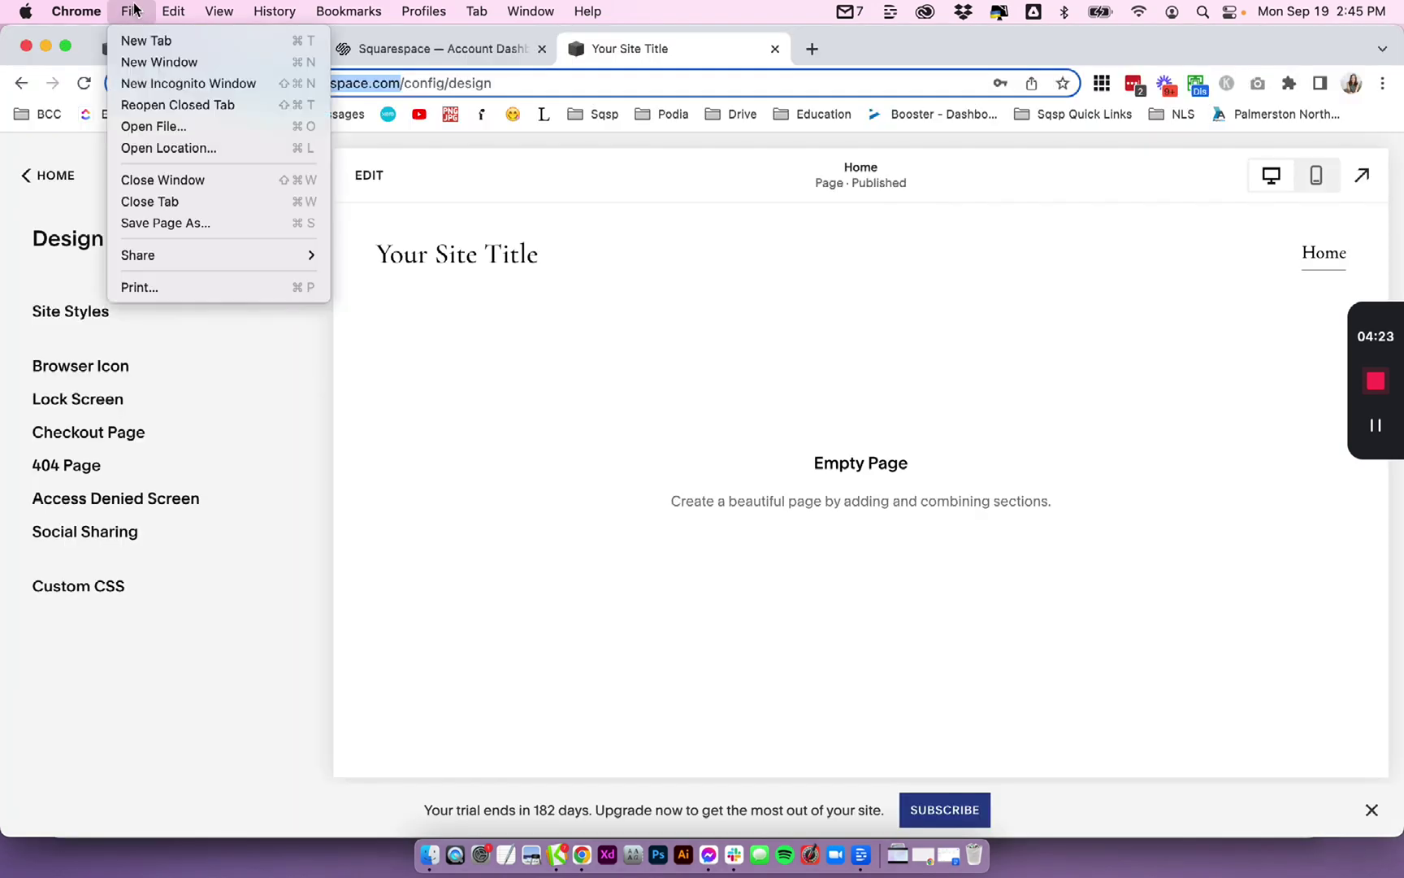
click(144, 83)
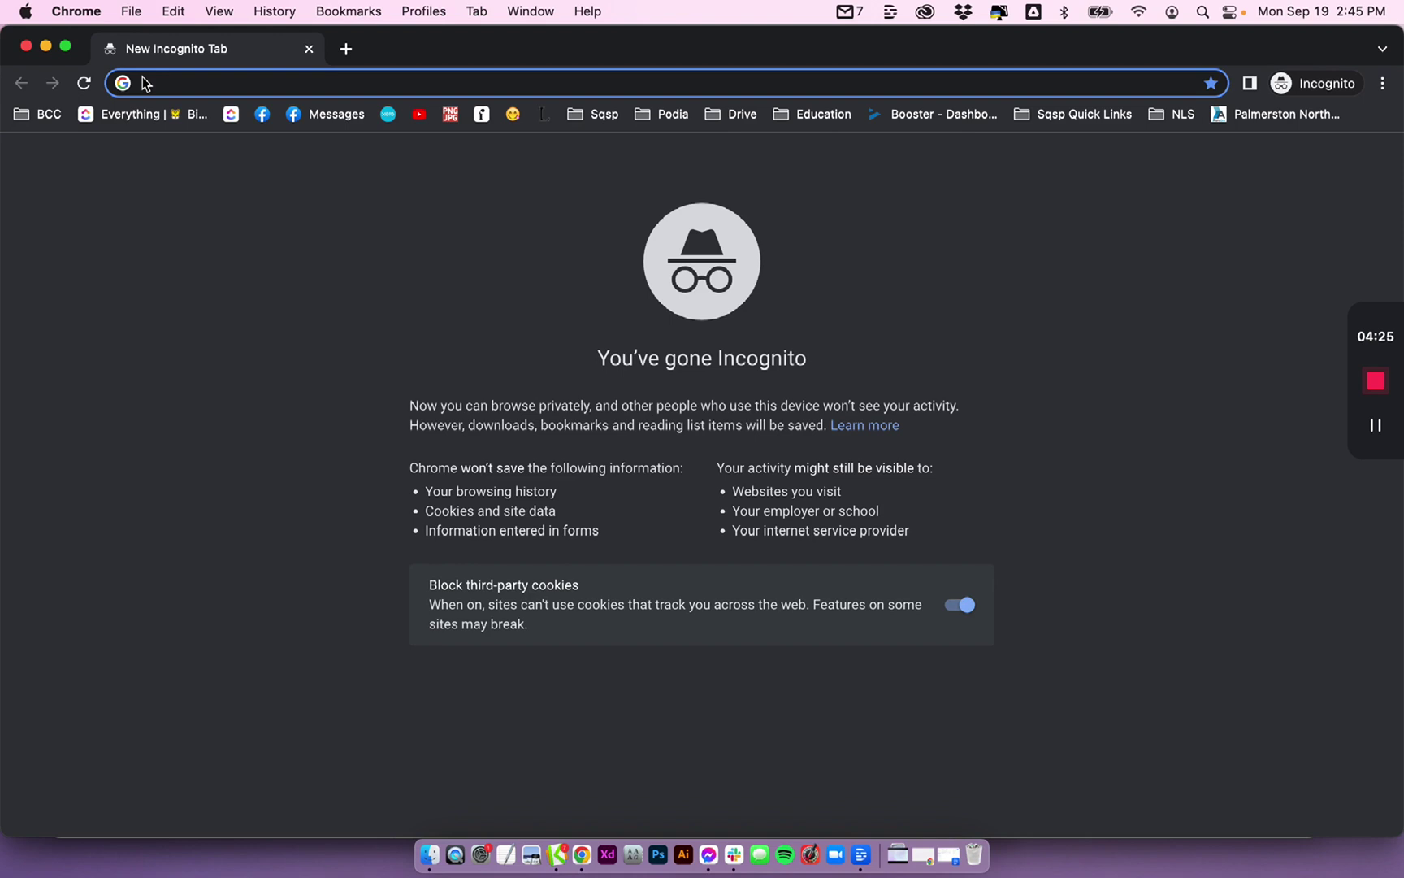
key(super+v)
double_click(209, 83)
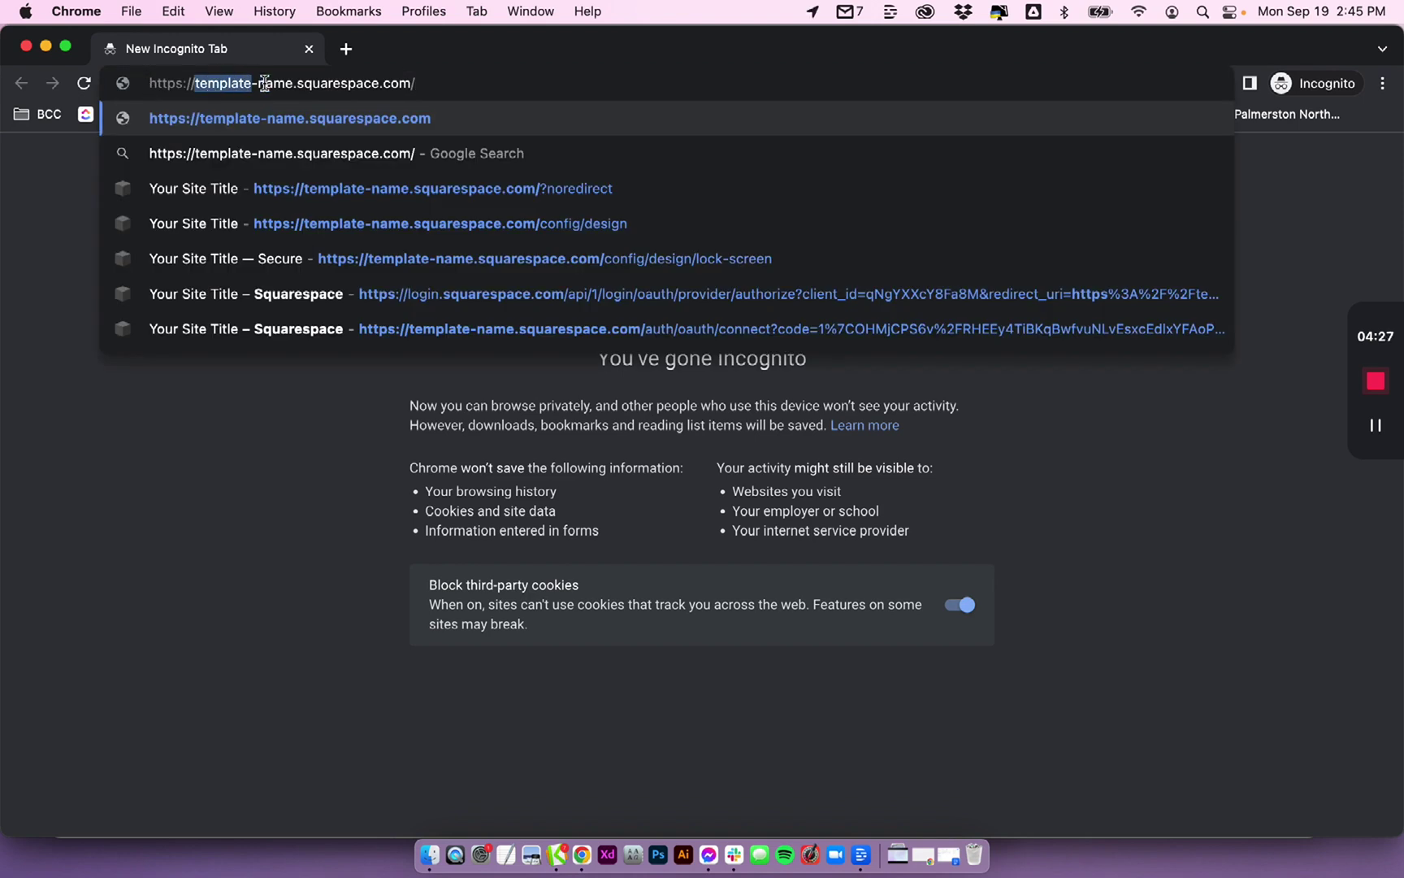
click(410, 83)
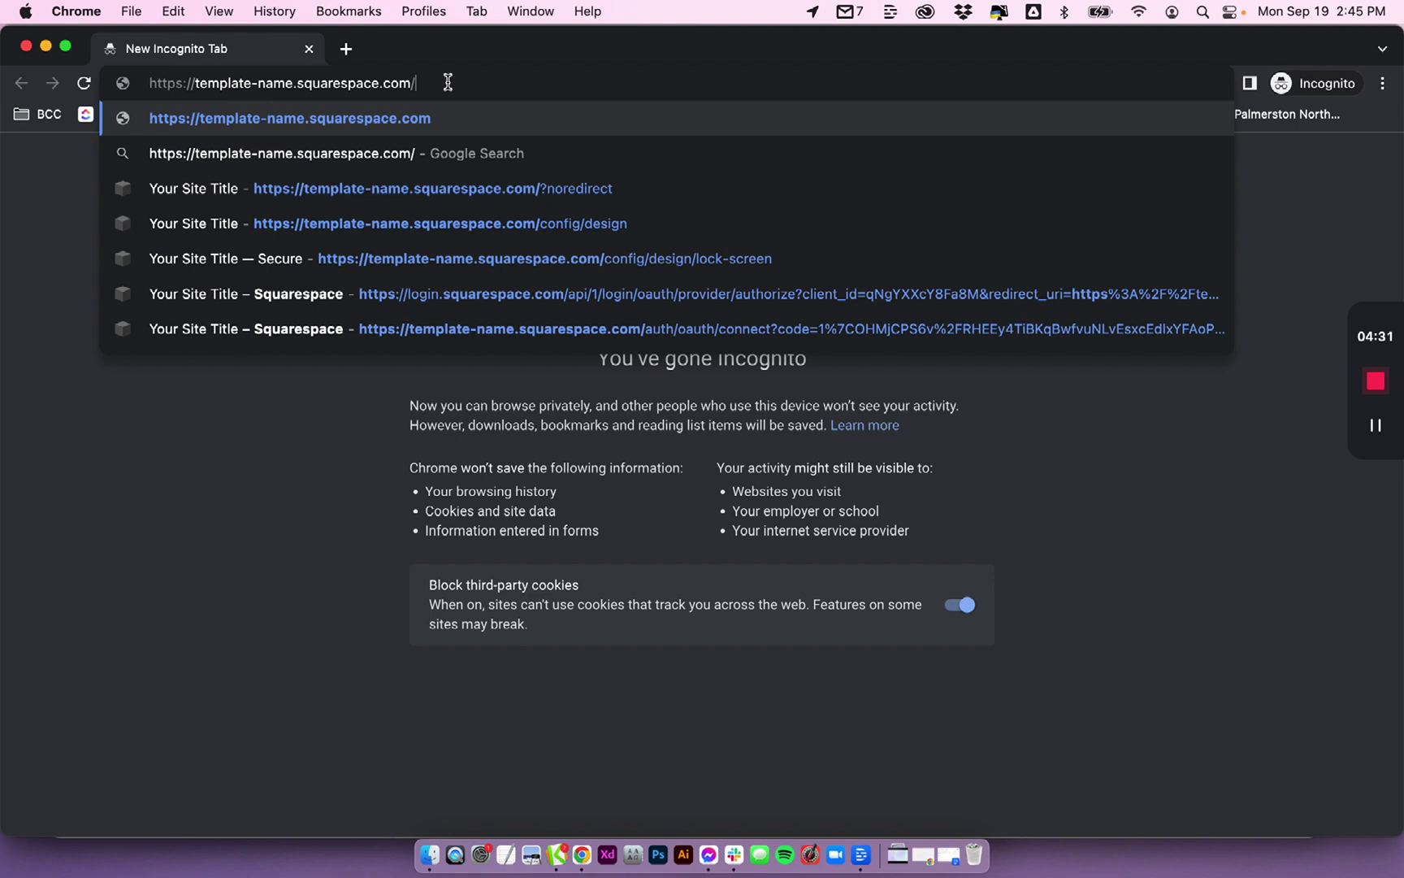
text(?)
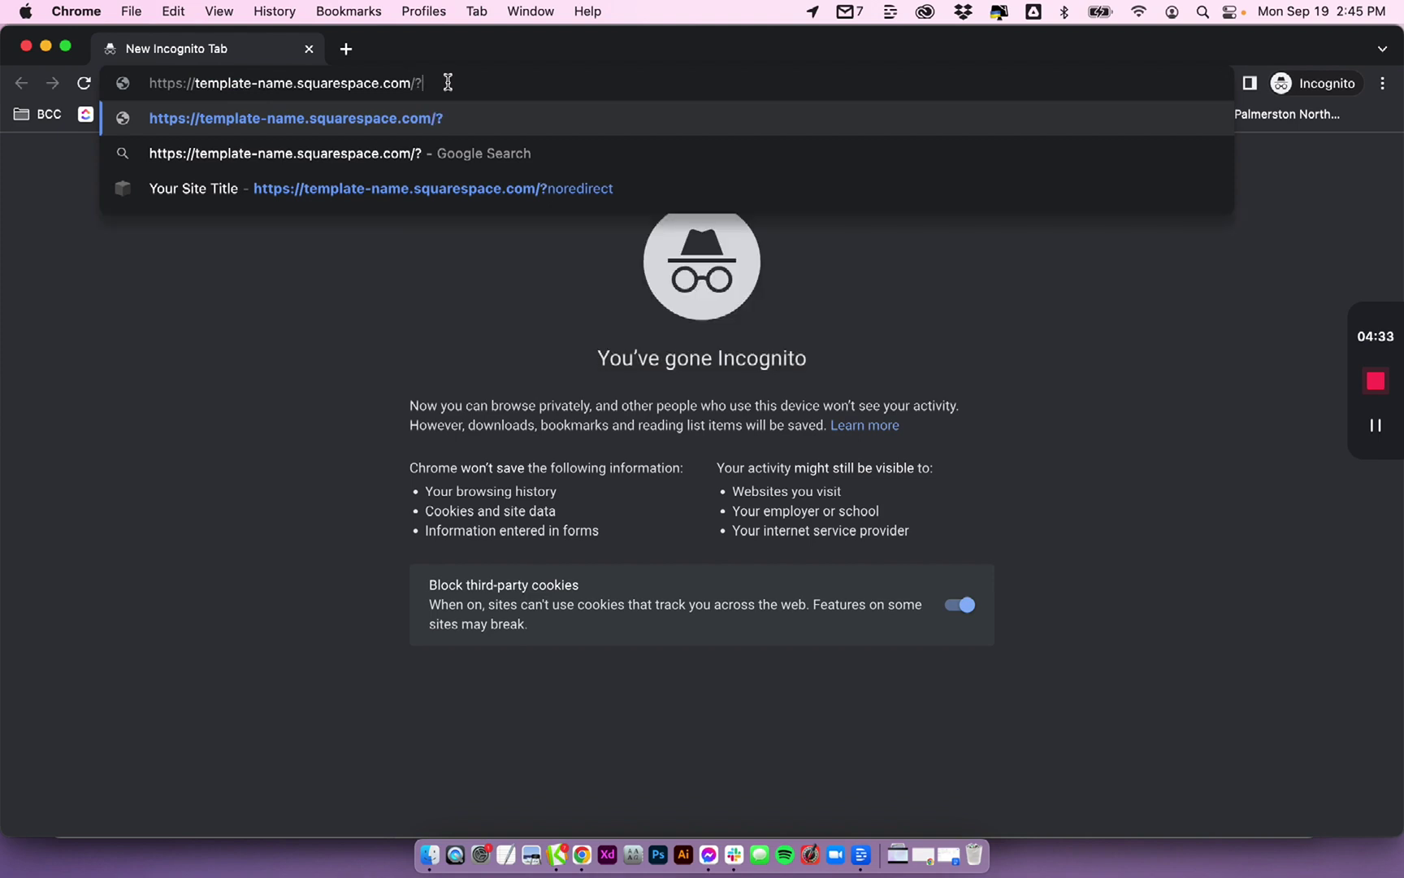
text(password)
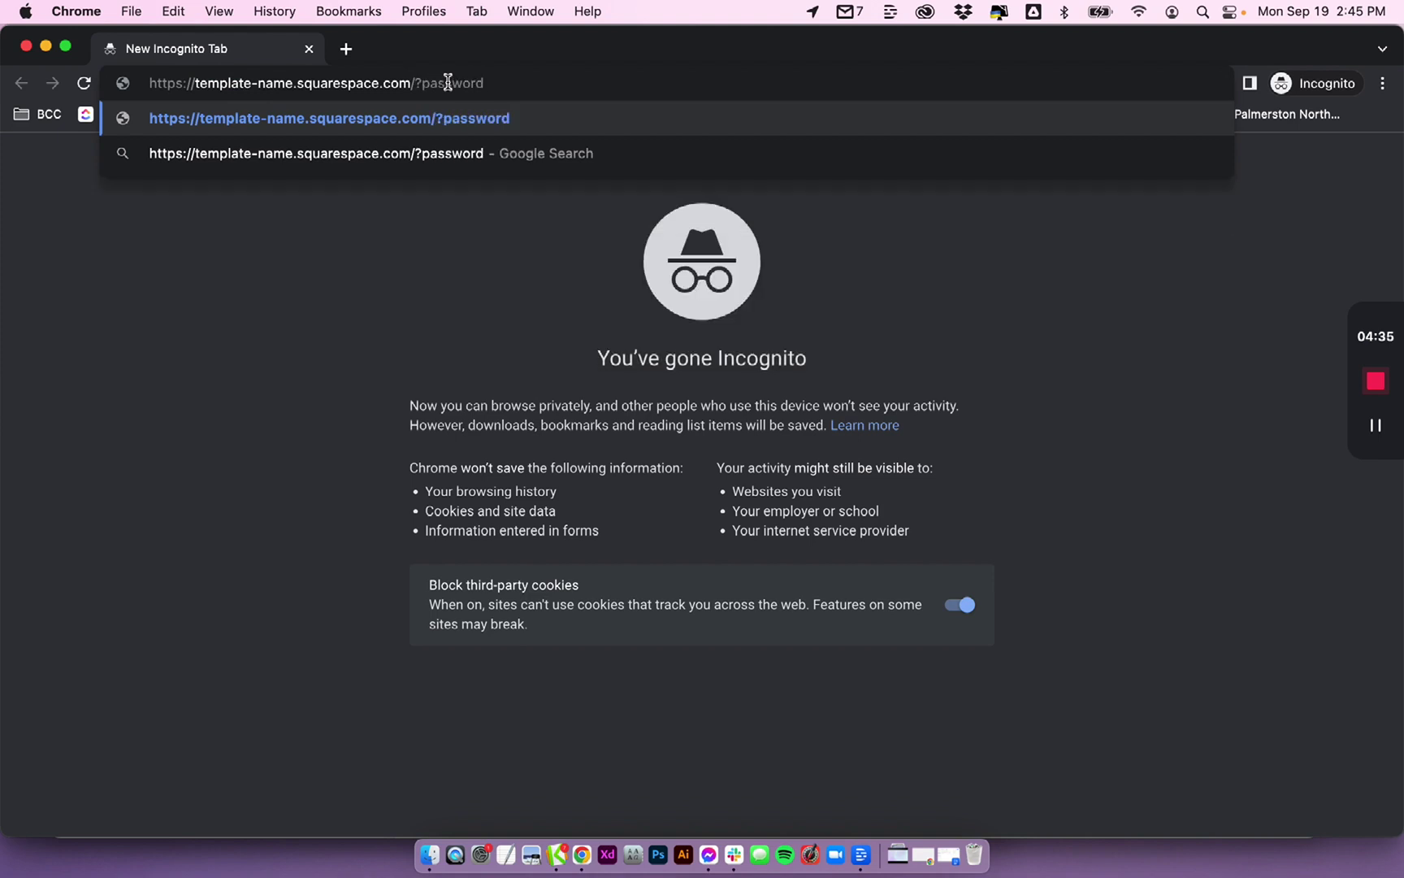
text(=)
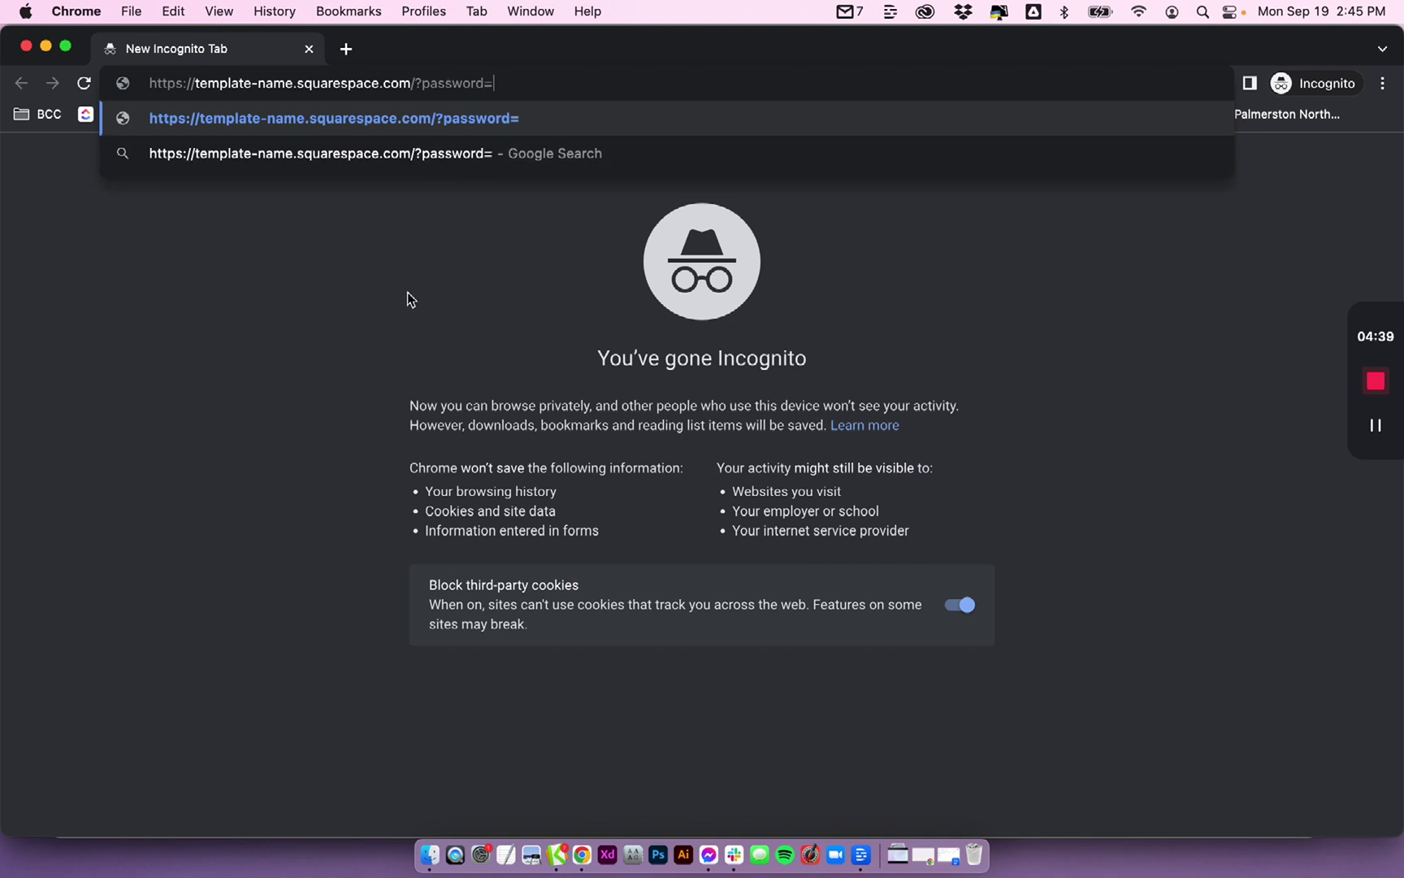
text(demo)
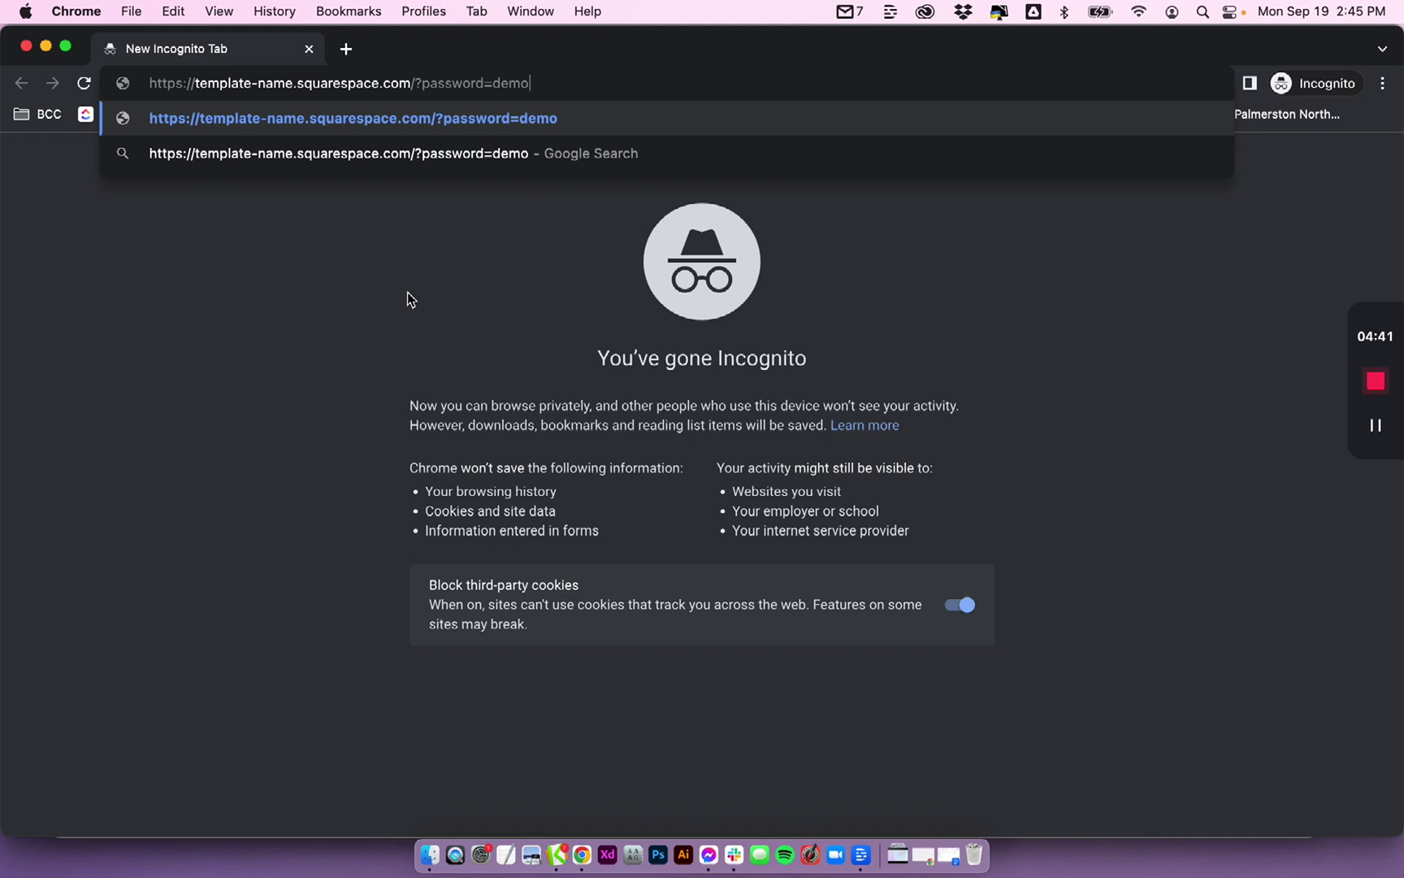
key(Return)
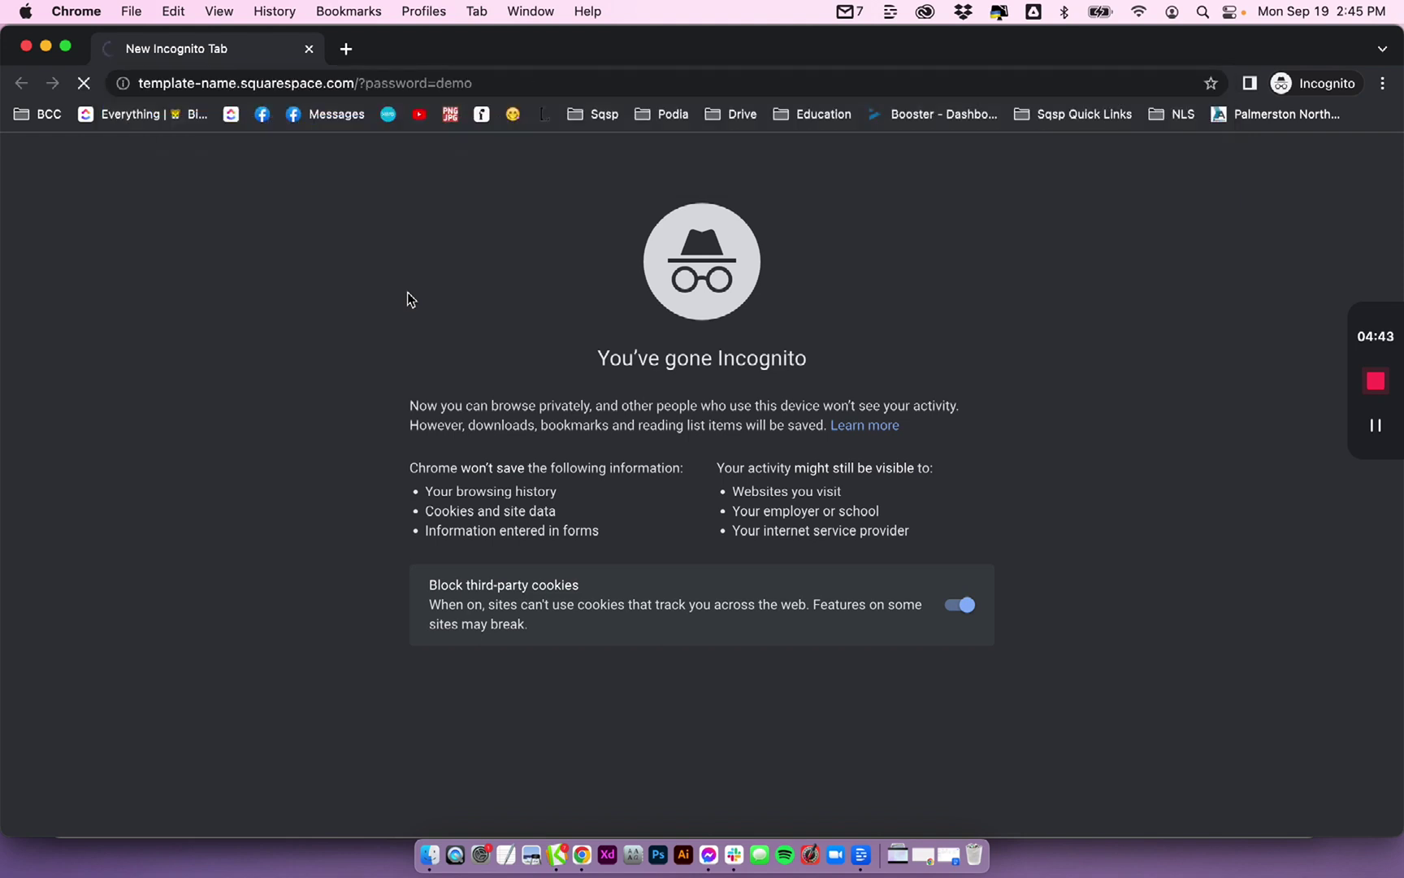